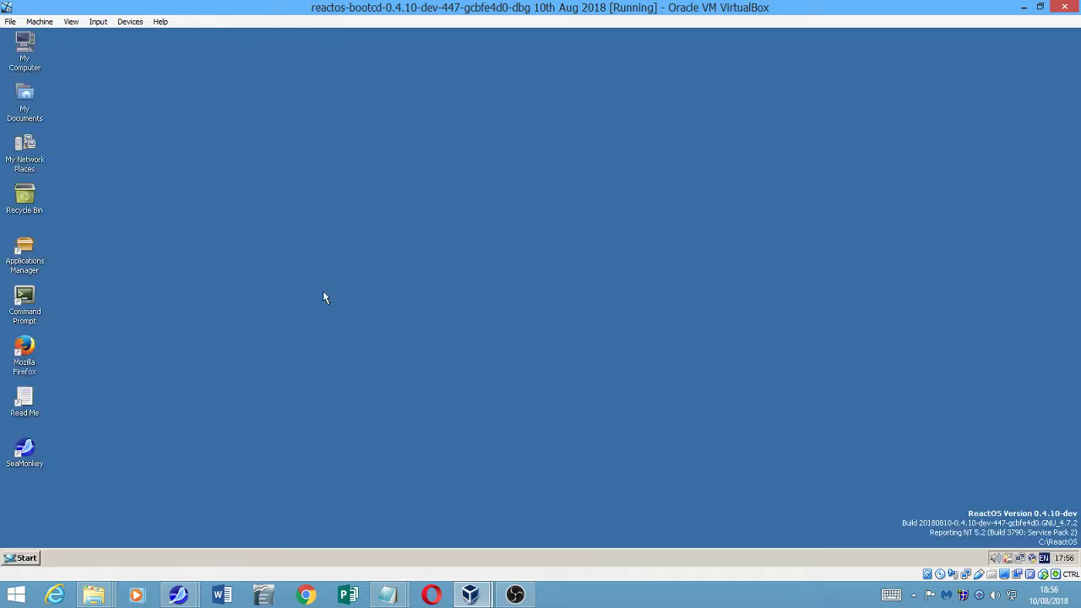
- Launch clamwin-0.99.4-setup.exe from the Downloads folder in My Documents and close the folder window
{"action": "double_click", "coordinate": [33, 40]}
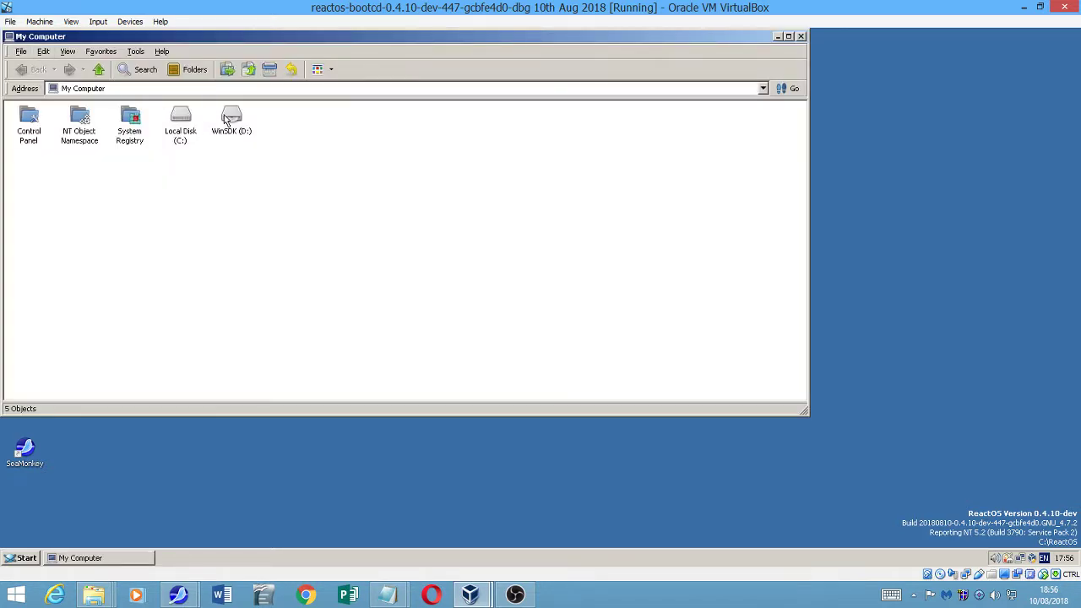
{"action": "left_click", "coordinate": [802, 37]}
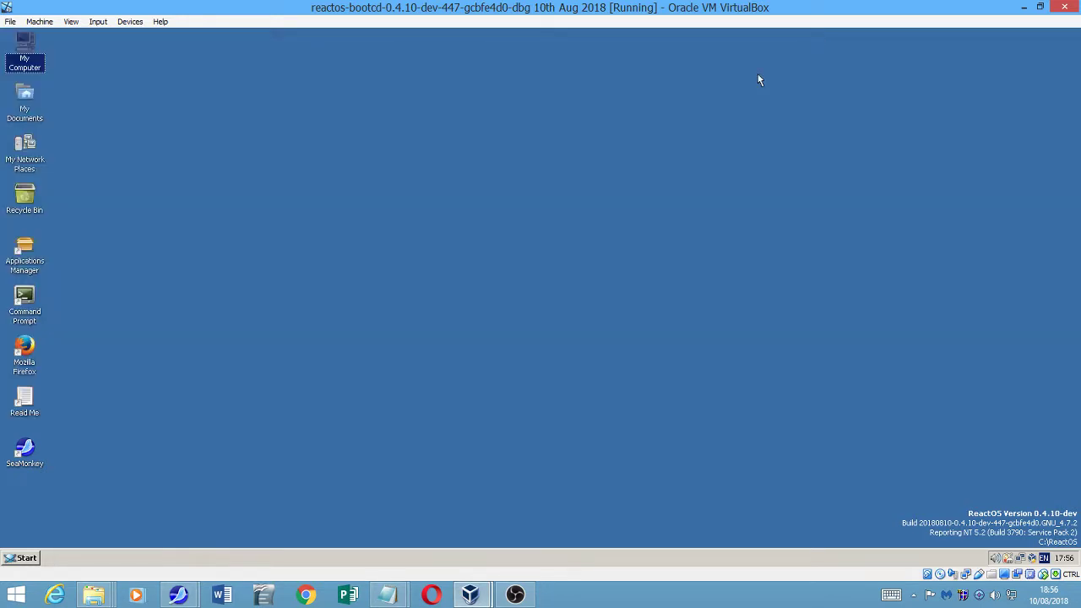
{"action": "double_click", "coordinate": [33, 108]}
{"action": "double_click", "coordinate": [49, 131]}
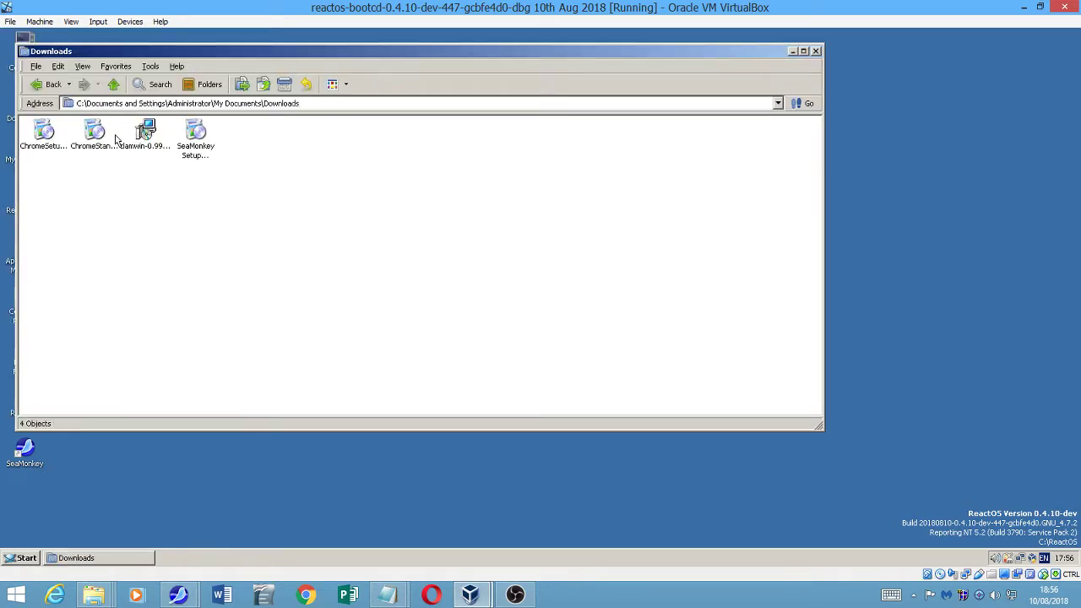
{"action": "double_click", "coordinate": [143, 137]}
{"action": "left_click", "coordinate": [815, 50]}
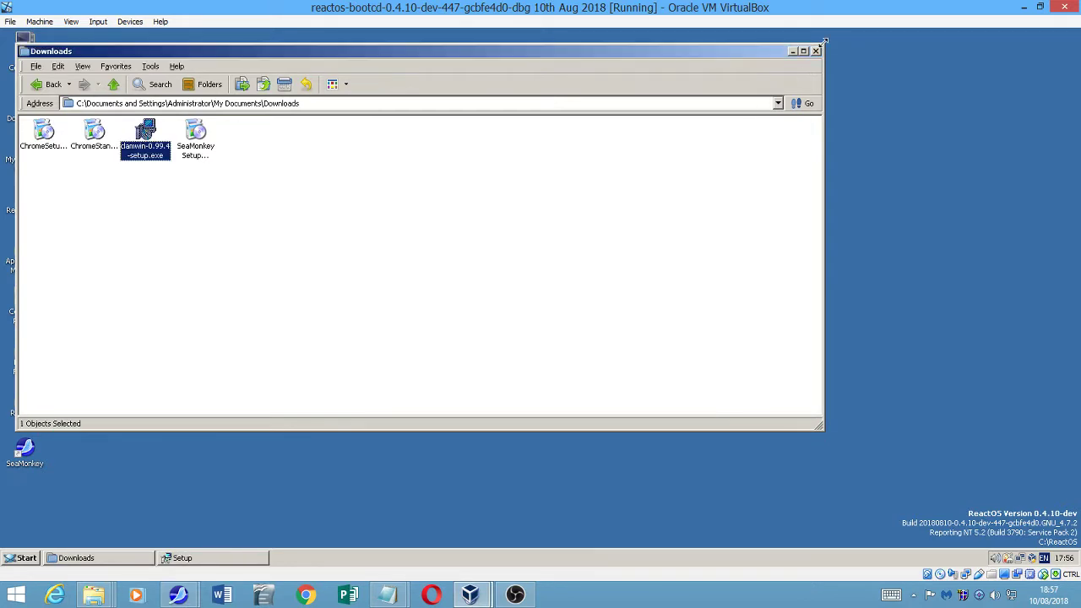
- Accept the ClamWin license agreement and keep the all-users installation and the ClamWin Antivirus Start Menu folder
{"action": "left_click", "coordinate": [616, 409]}
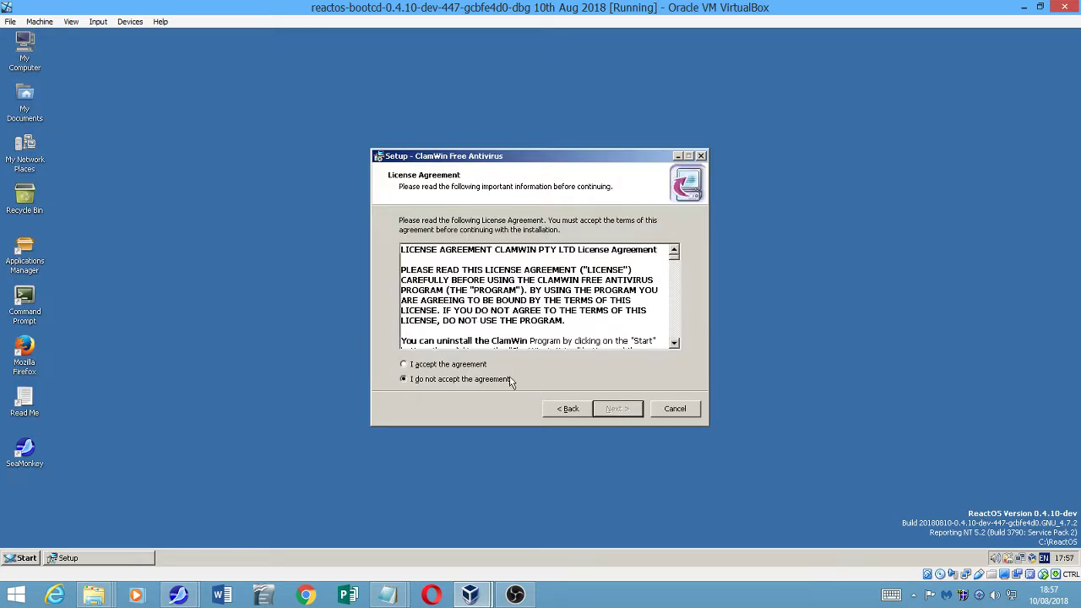
{"action": "left_click", "coordinate": [503, 365]}
{"action": "left_click", "coordinate": [616, 409]}
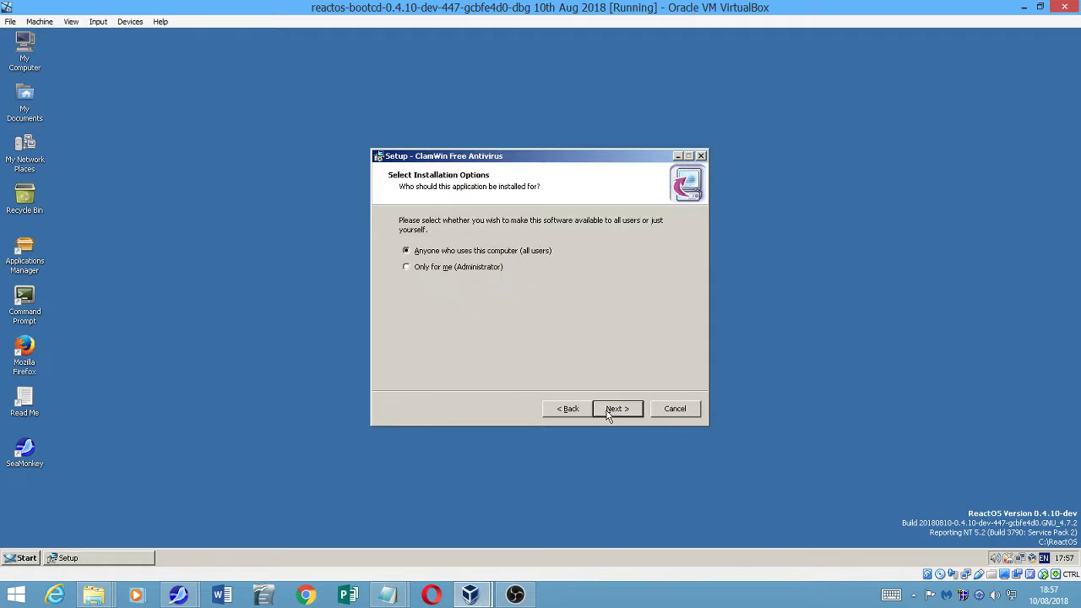
{"action": "left_click", "coordinate": [615, 409]}
{"action": "left_click", "coordinate": [615, 409]}
{"action": "left_click", "coordinate": [615, 408]}
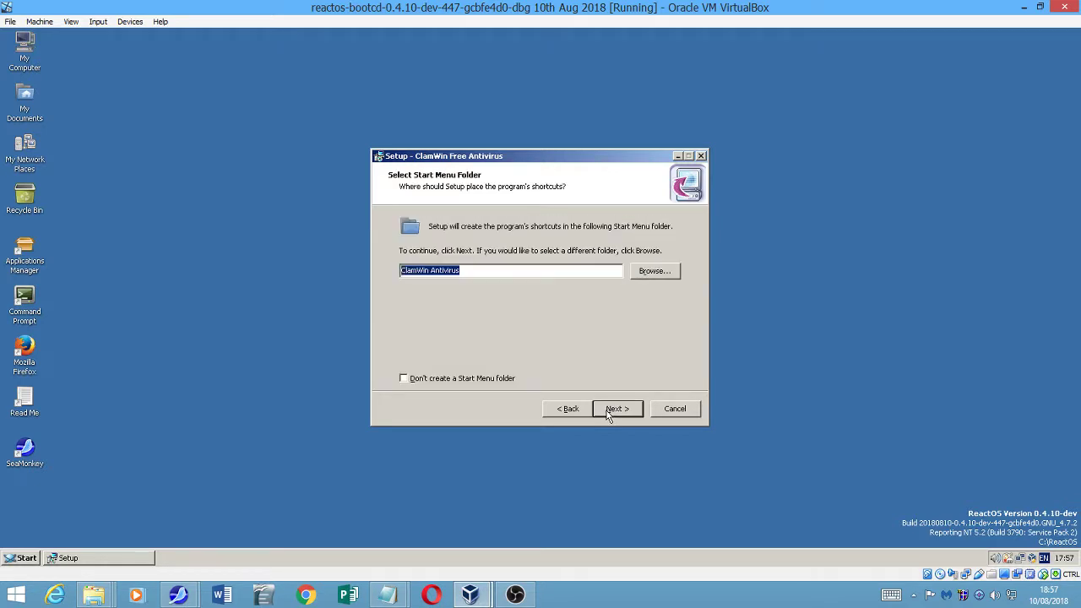
{"action": "left_click", "coordinate": [607, 410]}
- Install ClamWin with a desktop icon and the virus database download enabled, and finish the setup wizard
{"action": "left_click", "coordinate": [473, 299]}
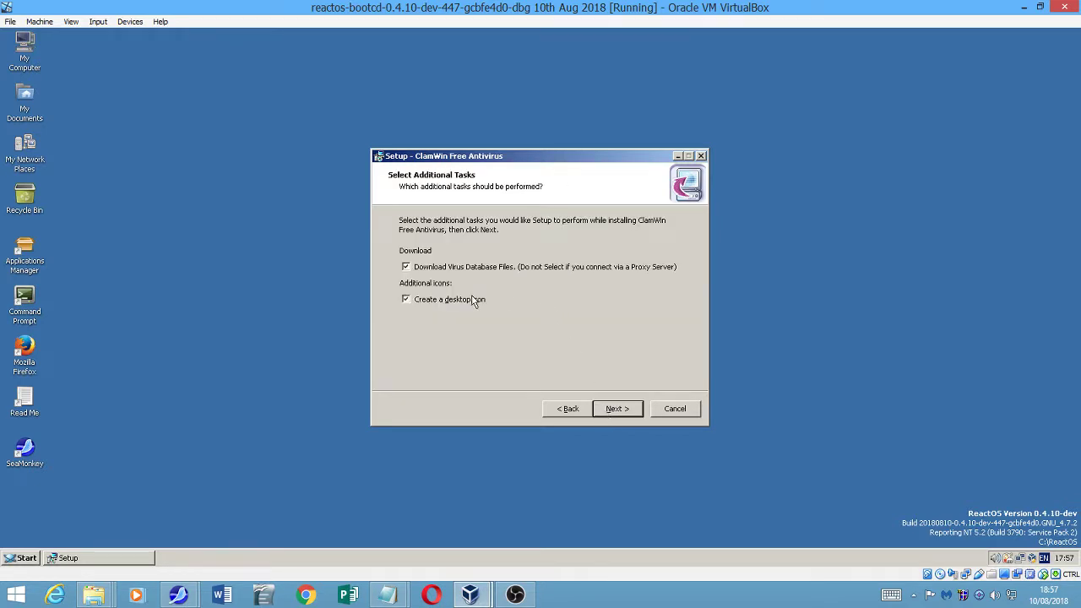
{"action": "left_click", "coordinate": [616, 409]}
{"action": "left_click", "coordinate": [616, 408]}
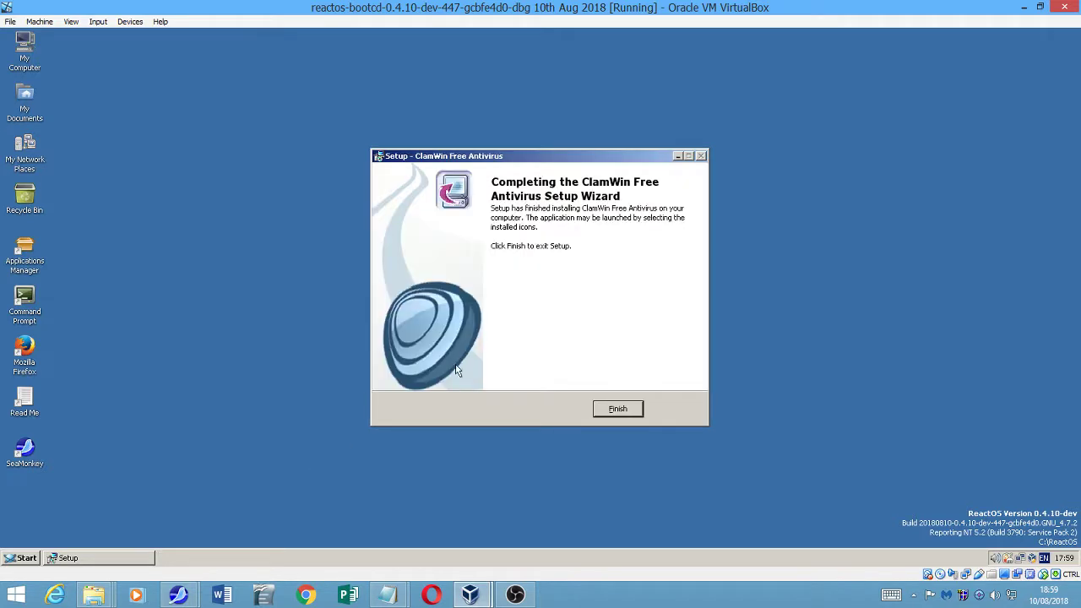
{"action": "left_click", "coordinate": [615, 409]}
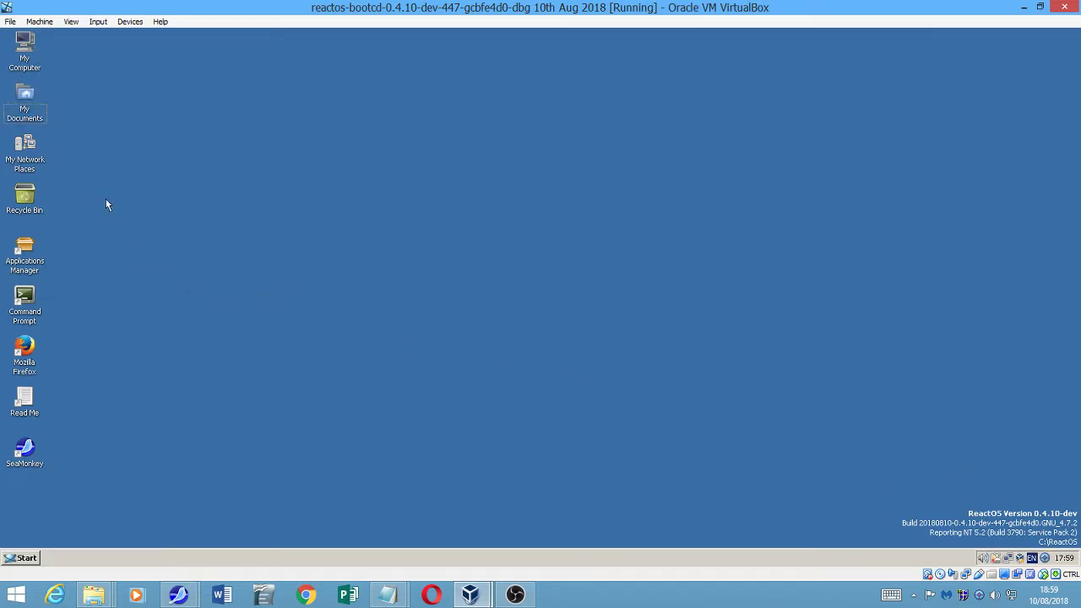
- Open ClamWin Free Antivirus, scan the C: drive for viruses and close the scan report
{"action": "double_click", "coordinate": [1043, 558]}
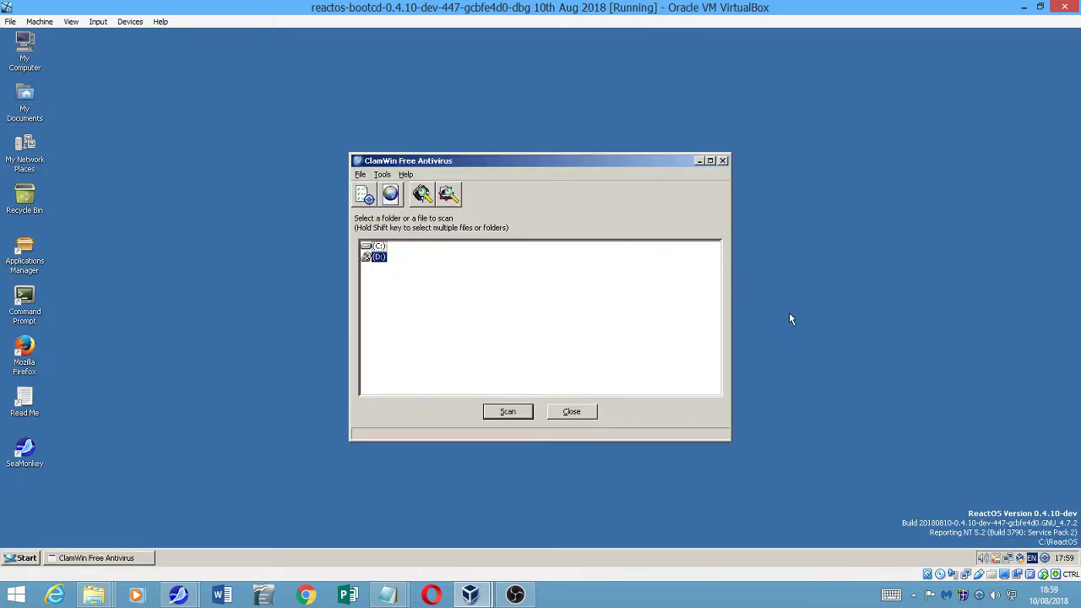
{"action": "left_click", "coordinate": [382, 256]}
{"action": "left_click", "coordinate": [377, 245]}
{"action": "left_click", "coordinate": [506, 414]}
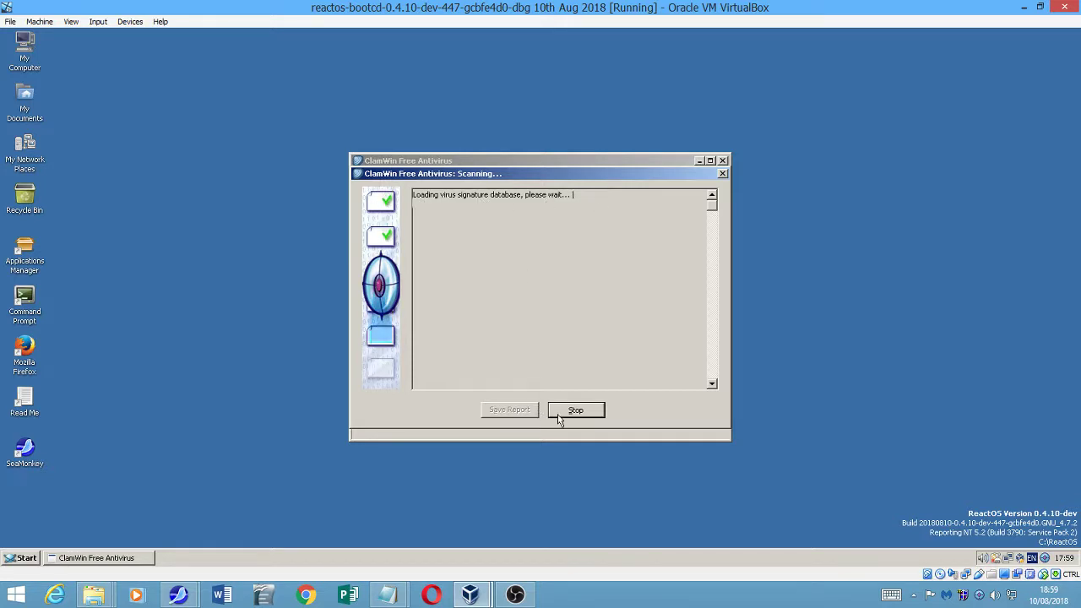
{"action": "right_click", "coordinate": [596, 301]}
{"action": "left_click", "coordinate": [586, 204]}
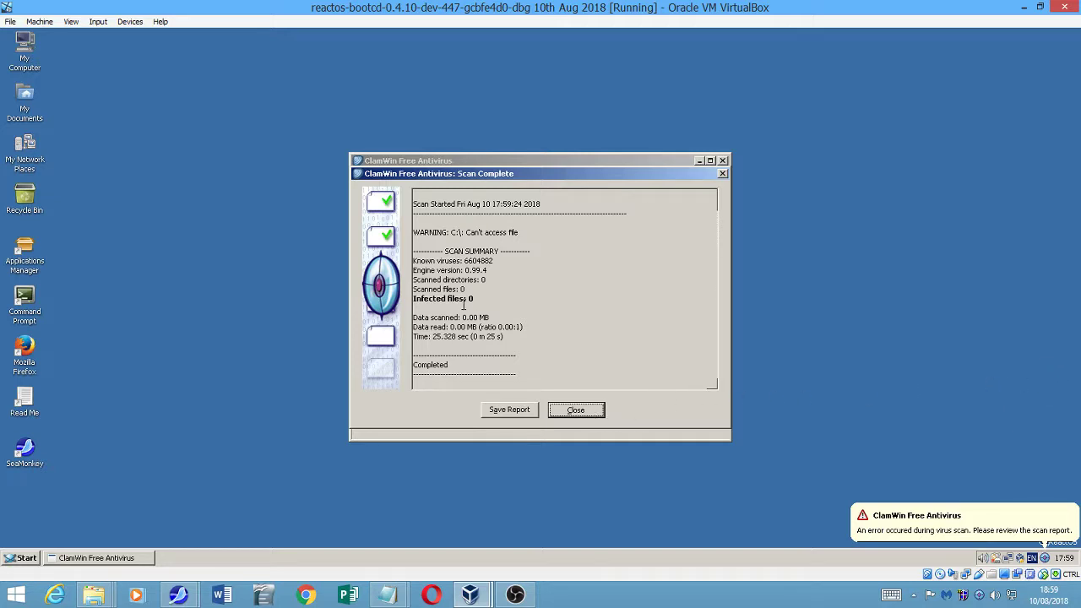
{"action": "left_click", "coordinate": [419, 302]}
{"action": "left_click", "coordinate": [571, 411]}
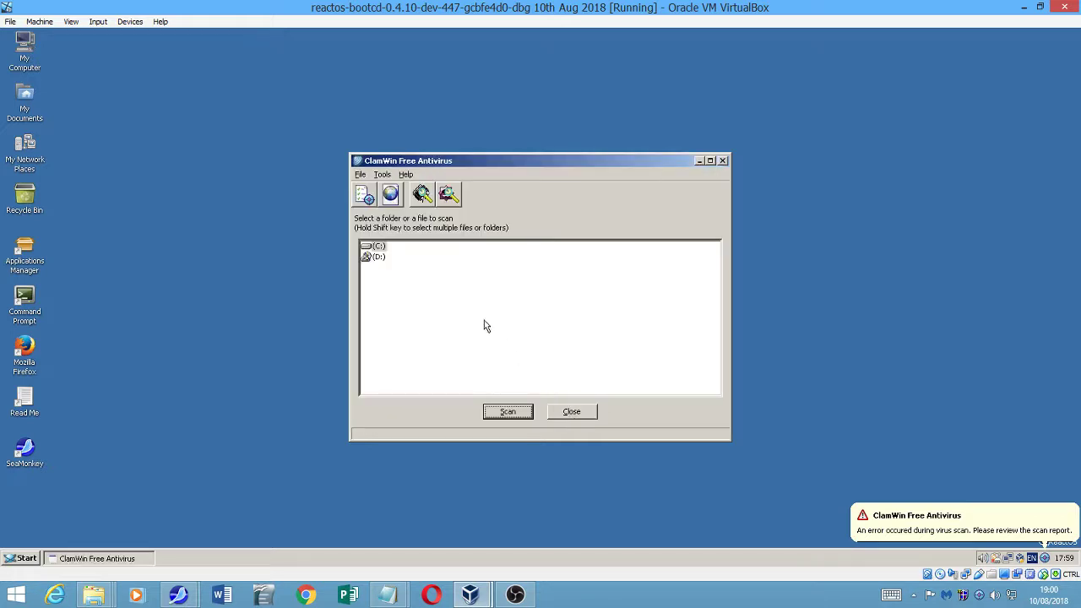
- Scan the computer's memory with ClamWin and close both the scan report and the program
{"action": "left_click", "coordinate": [377, 246]}
{"action": "left_click", "coordinate": [383, 174]}
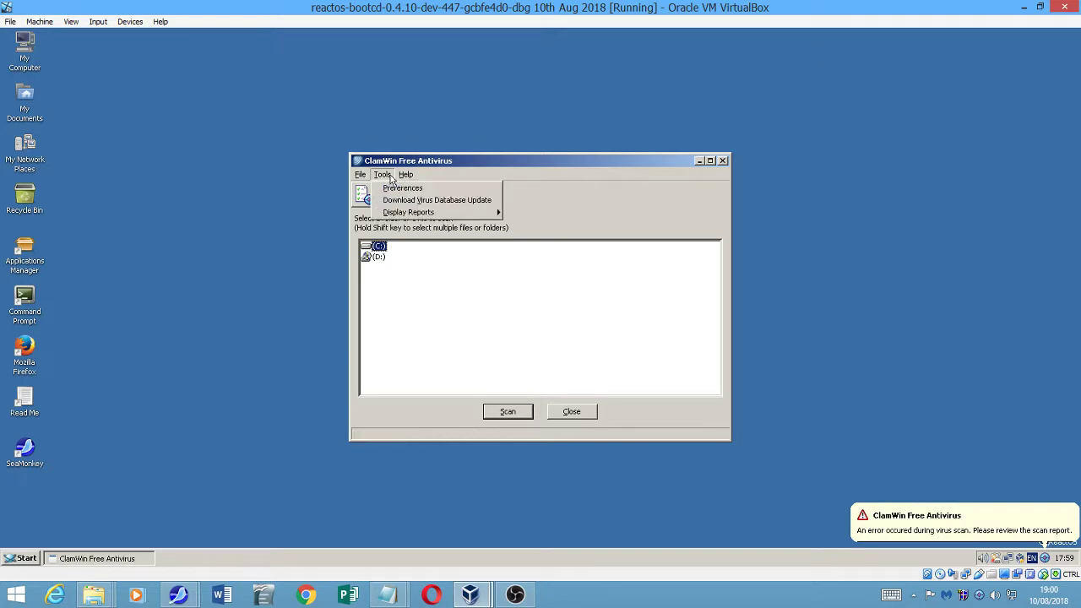
{"action": "mouse_move", "coordinate": [369, 178]}
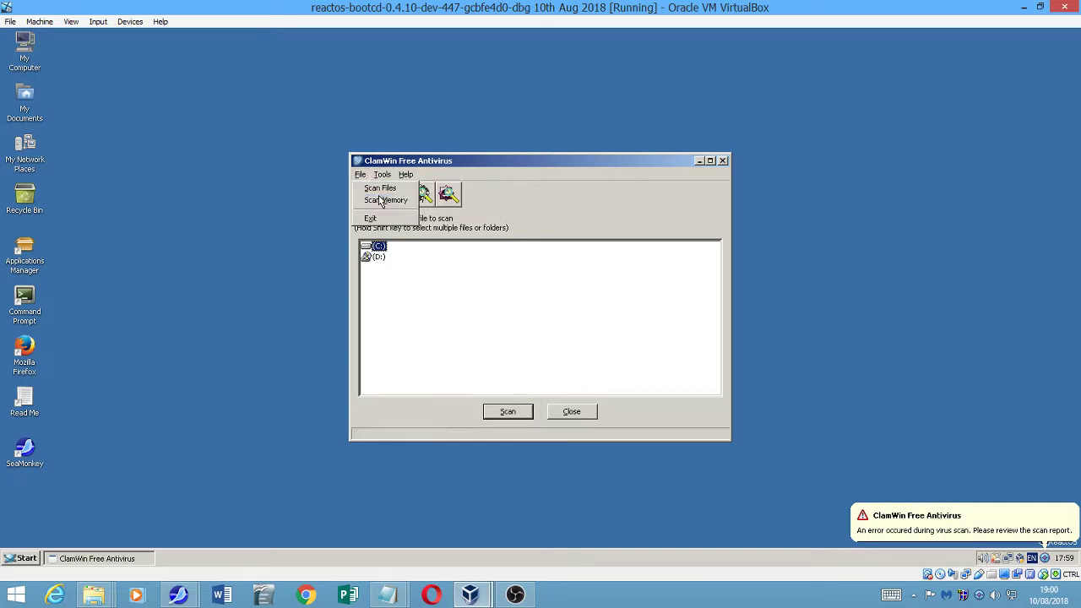
{"action": "left_click", "coordinate": [382, 201]}
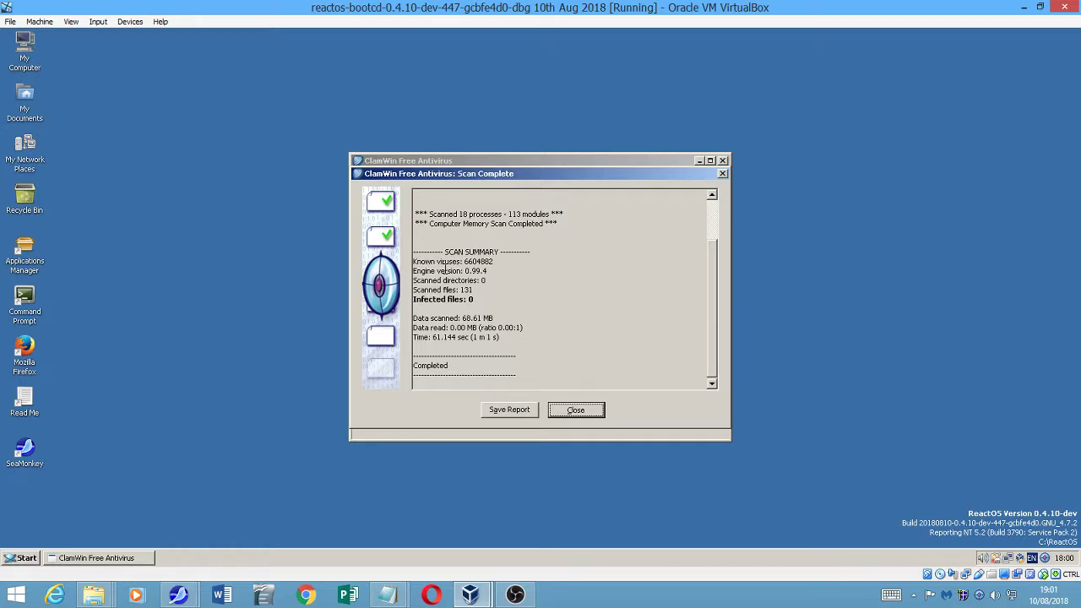
{"action": "left_click", "coordinate": [447, 273]}
{"action": "left_click", "coordinate": [567, 416]}
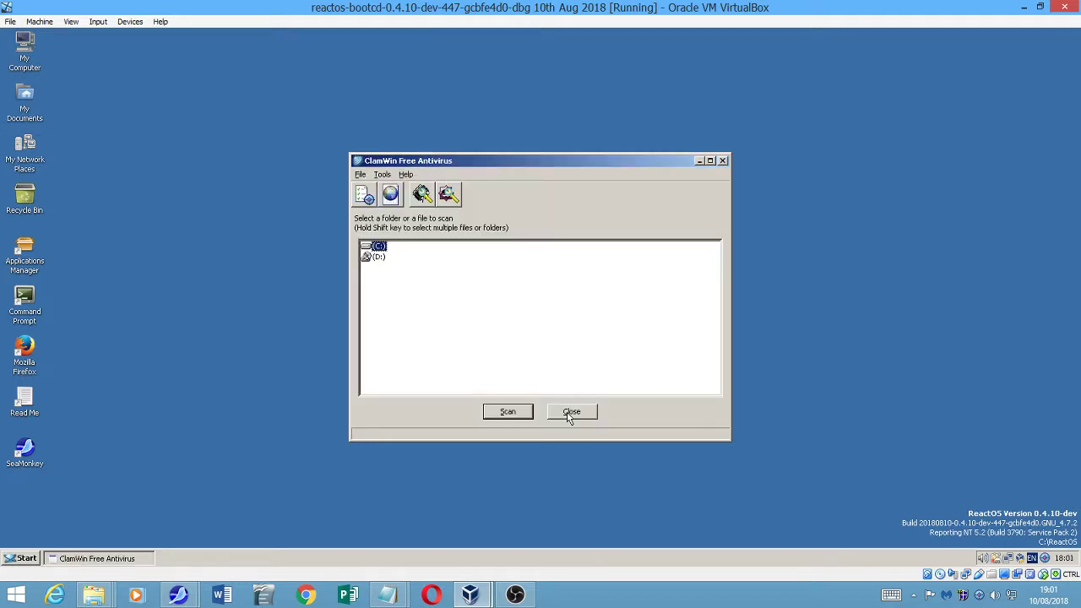
{"action": "left_click", "coordinate": [570, 412]}
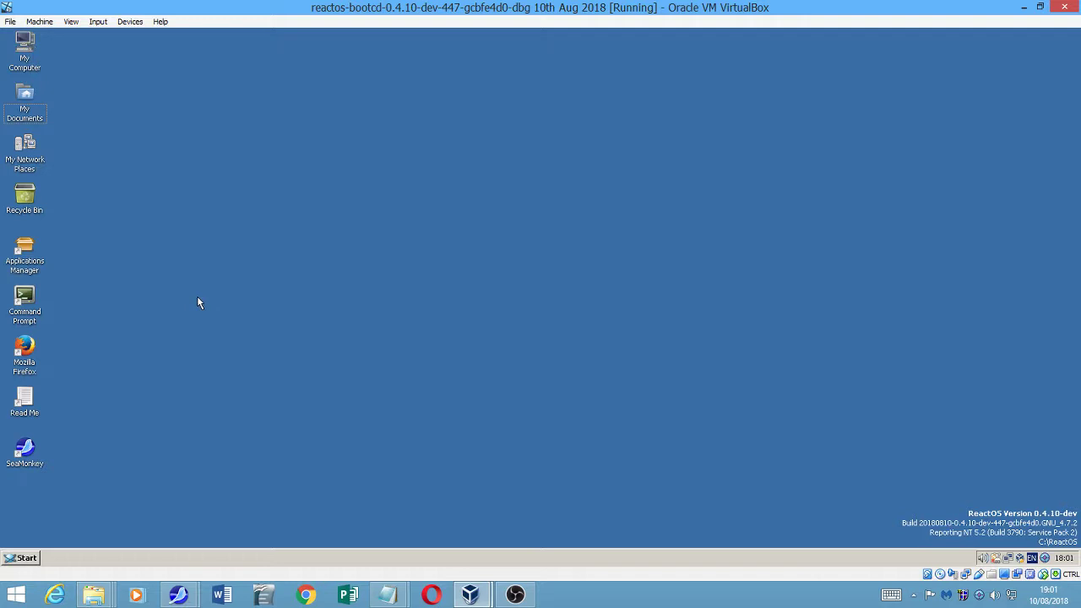
- Switch to Mozilla Firefox, search for "clam sentinel" and open the clamsentinel.sourceforge.net site
{"action": "left_click", "coordinate": [25, 353]}
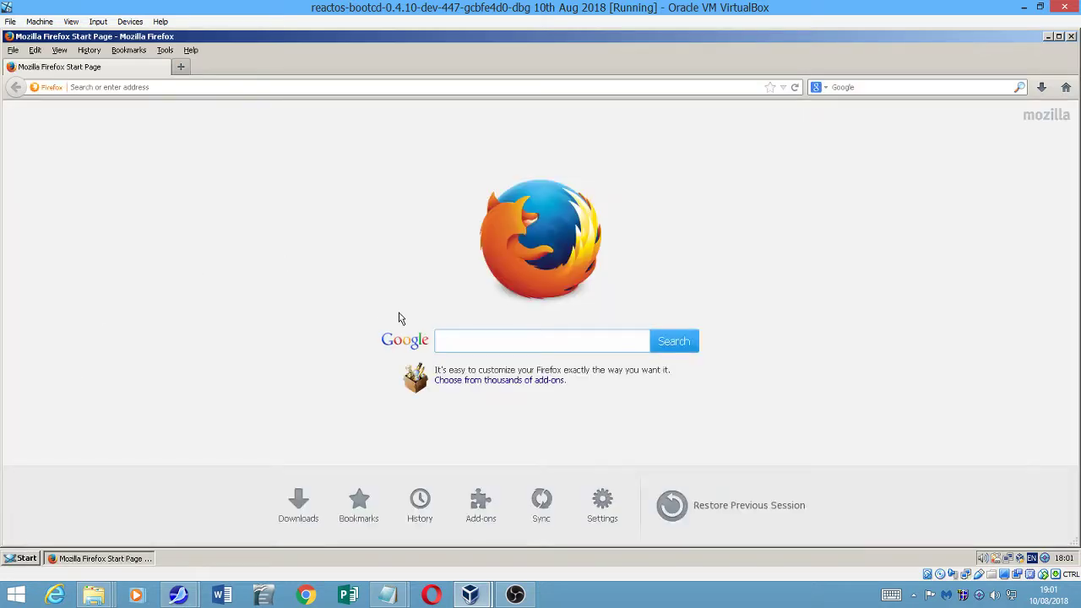
{"action": "type", "text": "clam sentinel"}
{"action": "key", "text": "Return"}
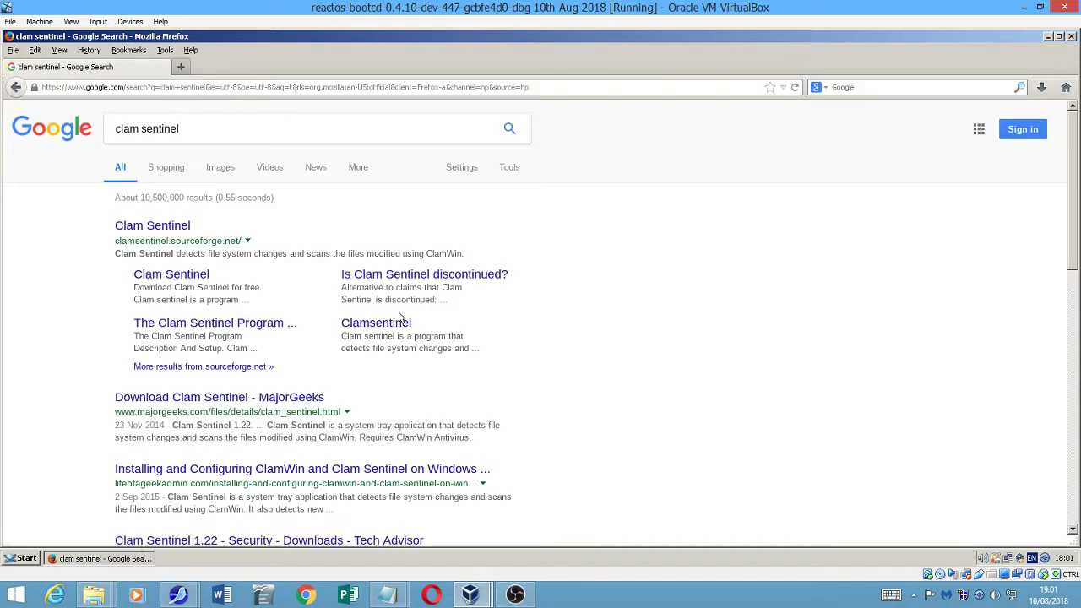
{"action": "left_click", "coordinate": [172, 223]}
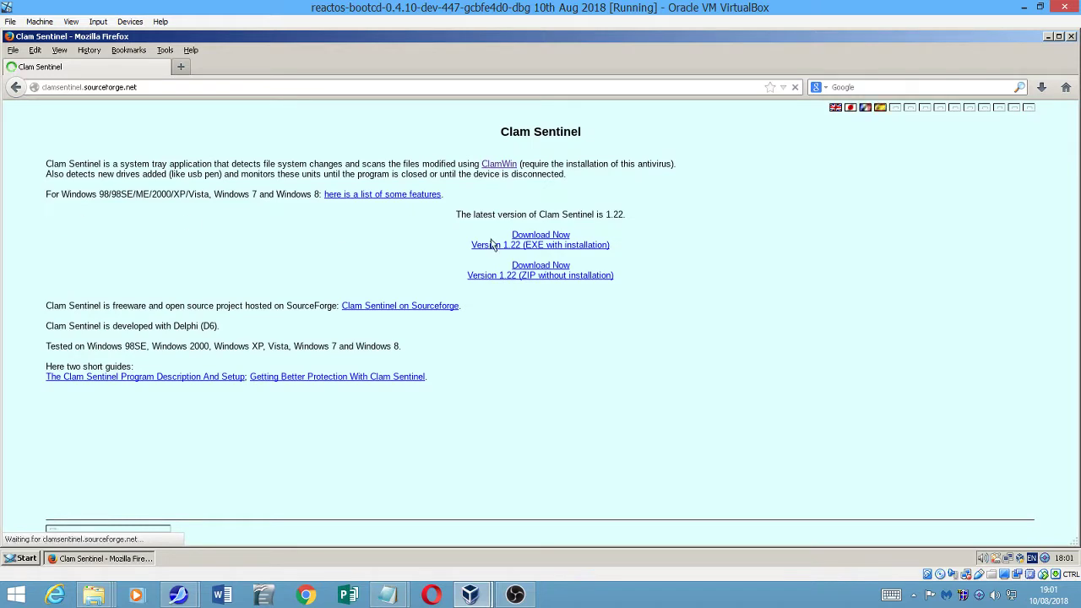
- Download the Clam Sentinel version 1.22 EXE with installation through the direct link and save the file
{"action": "left_click", "coordinate": [500, 244]}
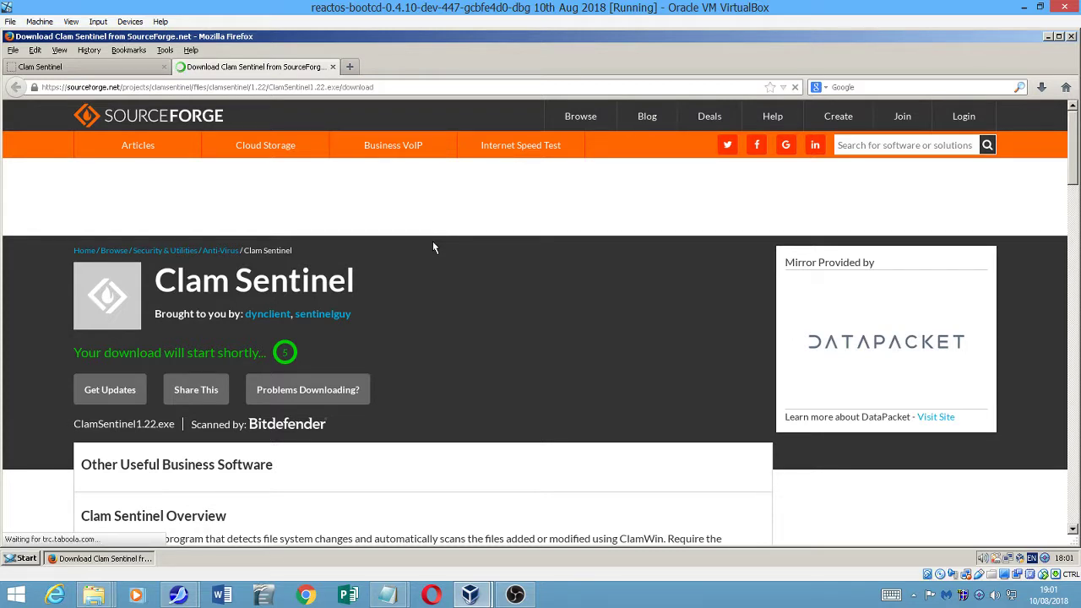
{"action": "left_click", "coordinate": [344, 395]}
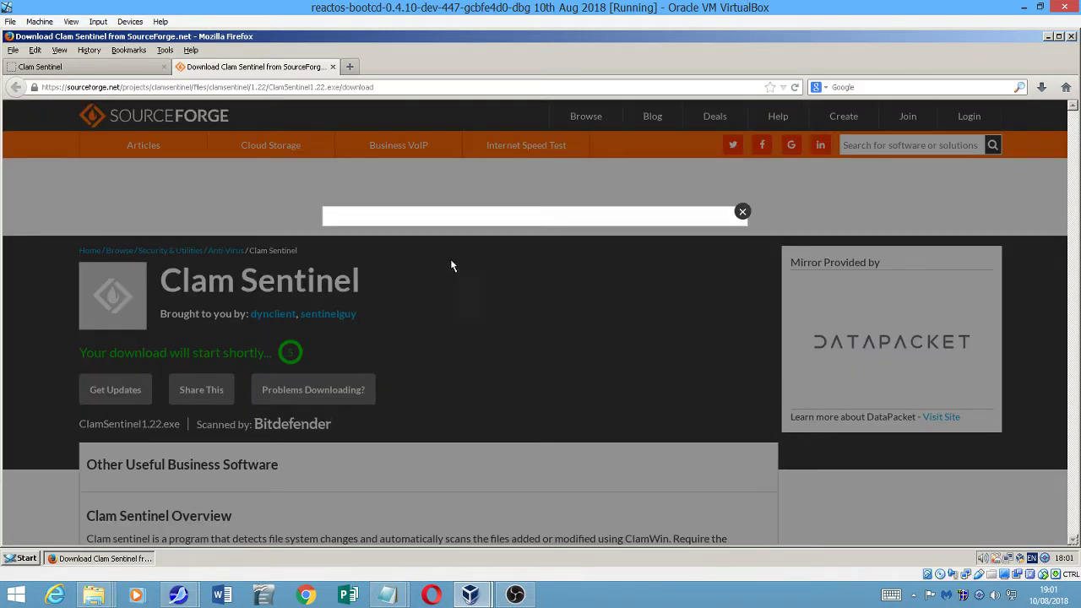
{"action": "left_click", "coordinate": [435, 317]}
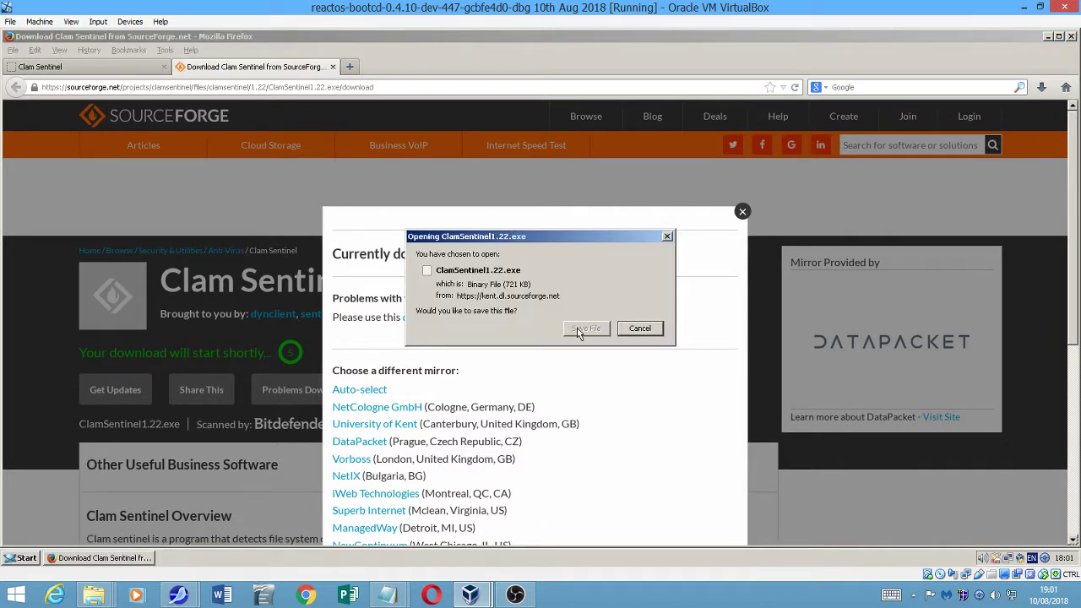
{"action": "left_click", "coordinate": [580, 330]}
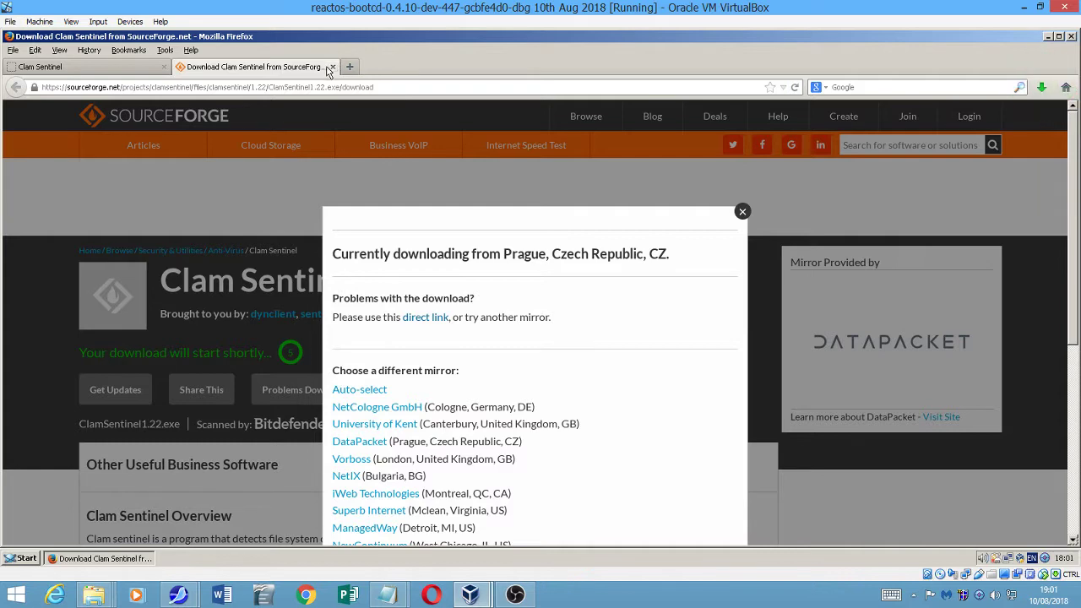
- Close the SourceForge download page, run the downloaded ClamSentinel1.22.exe and close the browser
{"action": "left_click", "coordinate": [331, 67]}
{"action": "left_click", "coordinate": [1041, 87]}
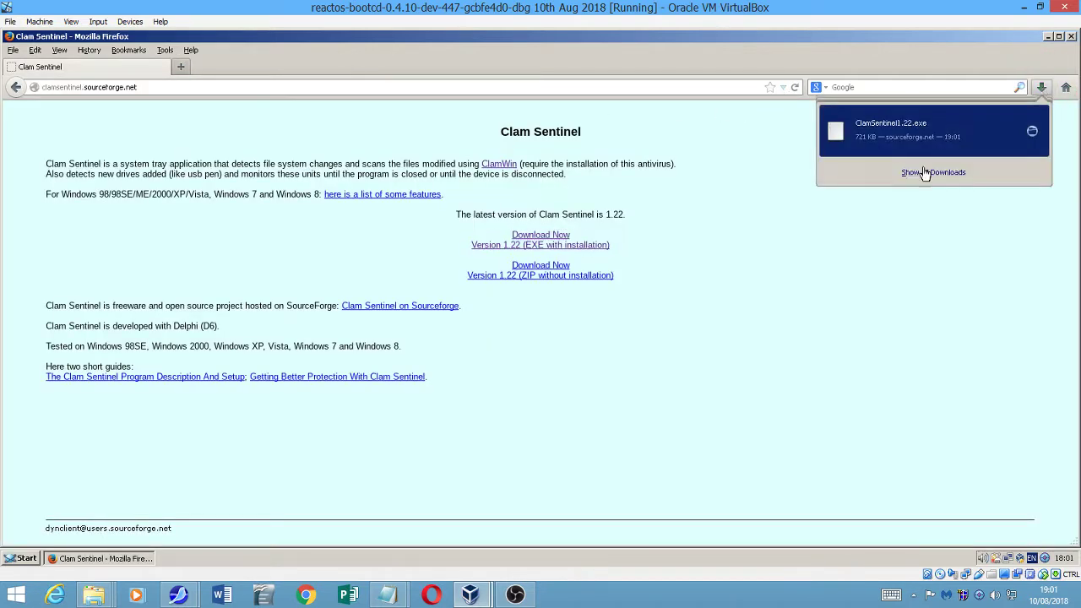
{"action": "left_click", "coordinate": [882, 131]}
{"action": "left_click", "coordinate": [567, 328]}
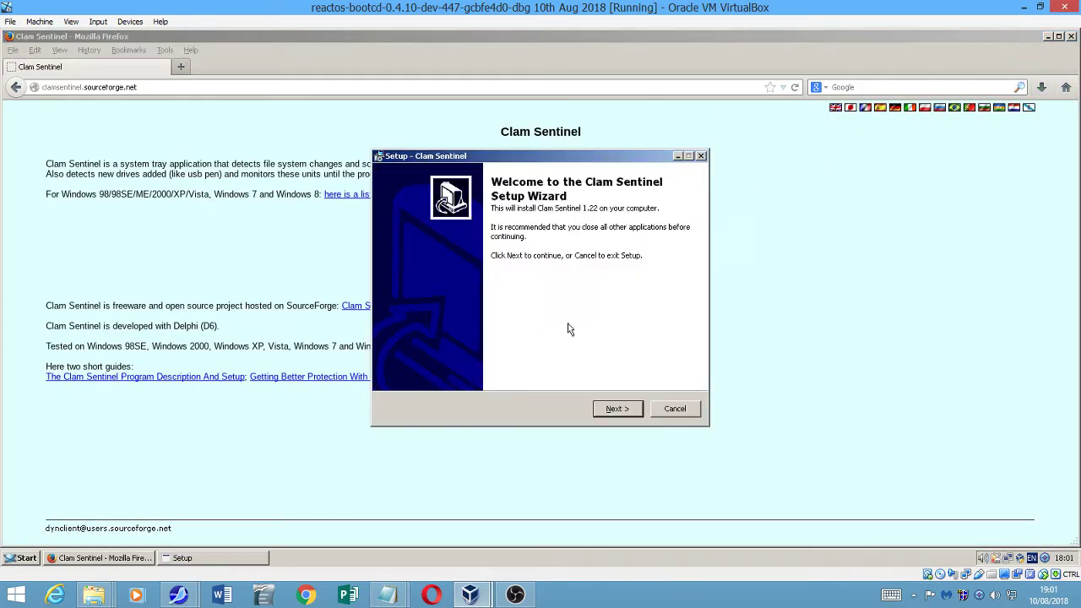
{"action": "left_click", "coordinate": [1070, 37]}
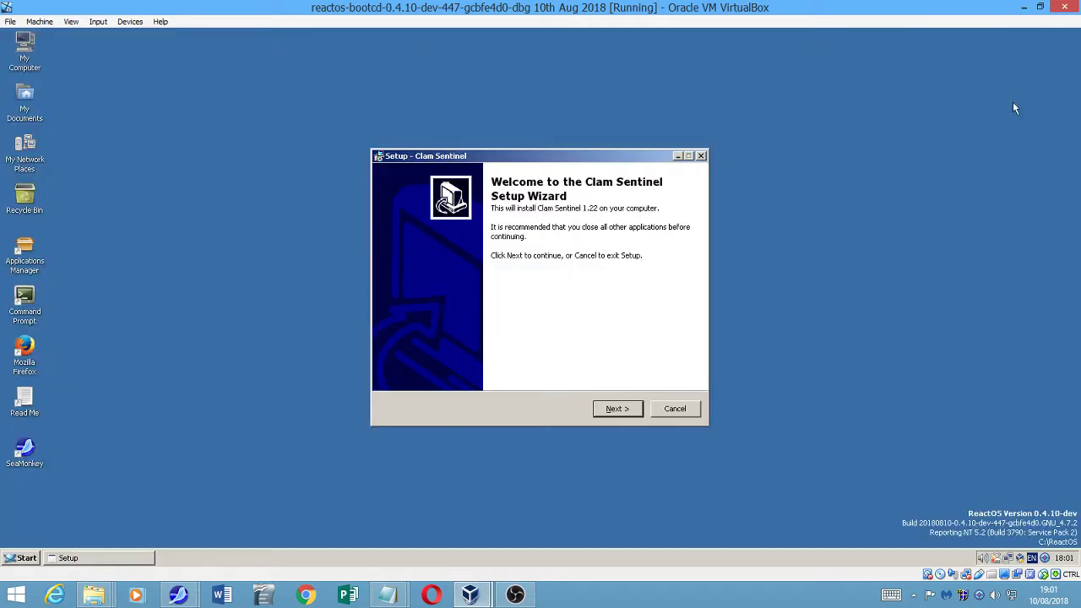
- Accept the Clam Sentinel license agreement and keep automatic start for all users and the default install settings
{"action": "left_click", "coordinate": [613, 412]}
{"action": "left_click", "coordinate": [498, 368]}
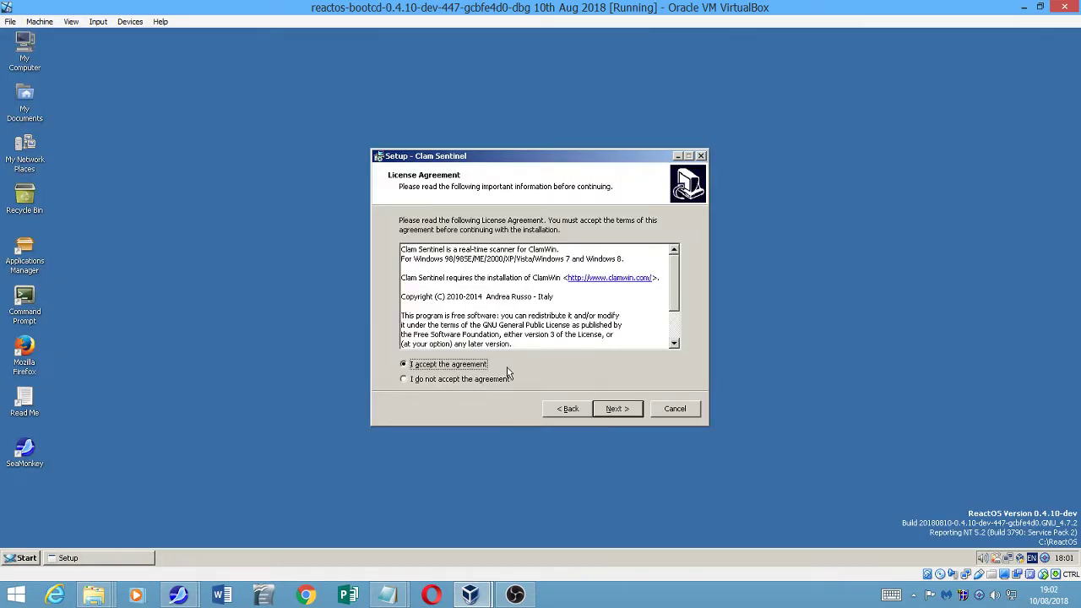
{"action": "left_click", "coordinate": [613, 410]}
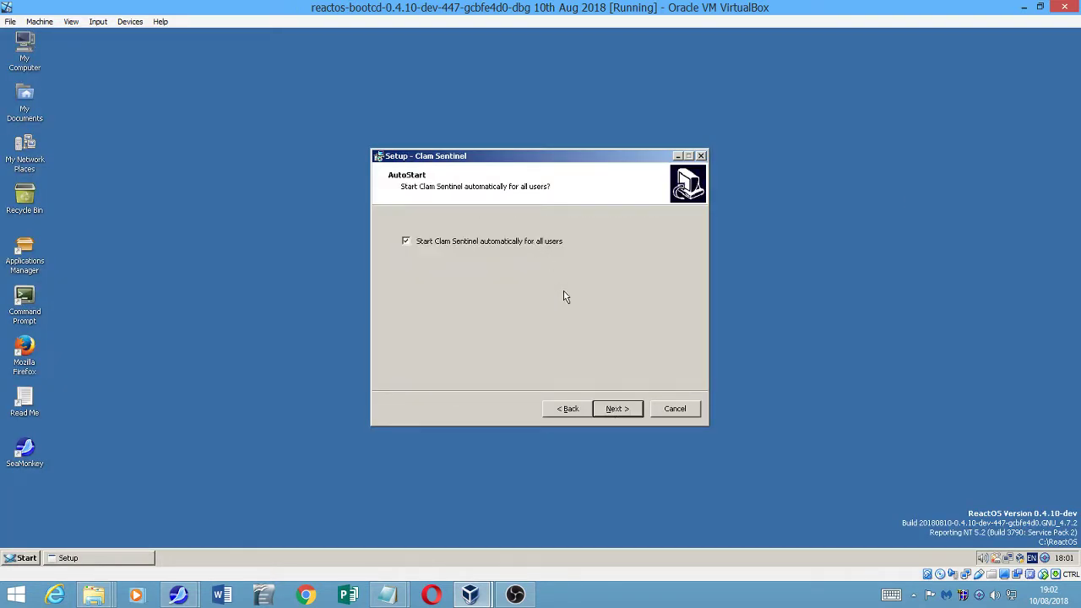
{"action": "left_click", "coordinate": [624, 409]}
{"action": "left_click", "coordinate": [625, 408]}
{"action": "left_click", "coordinate": [627, 409]}
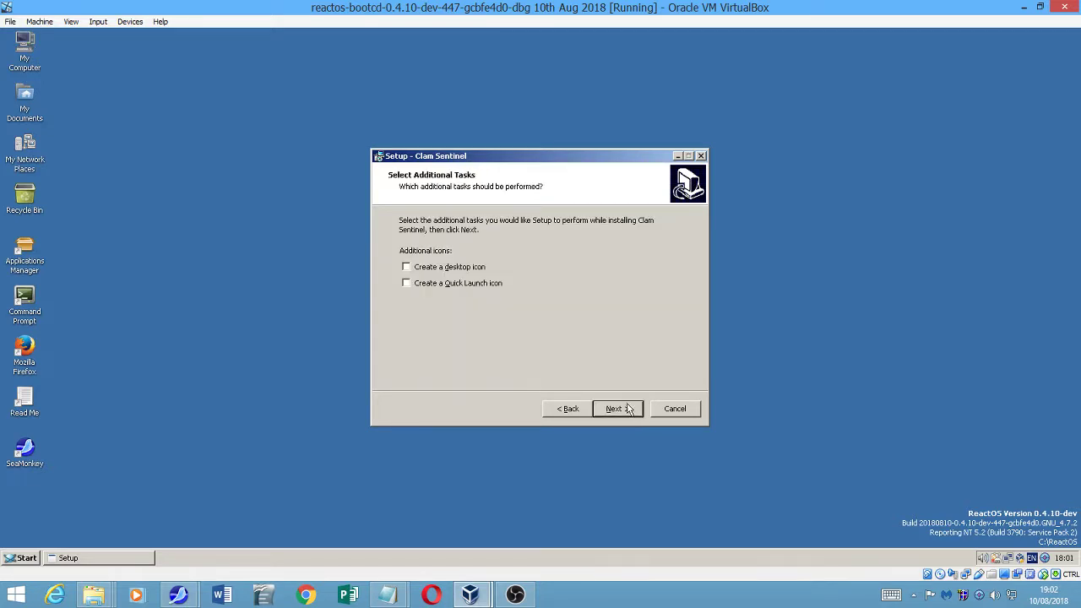
- Install Clam Sentinel with a desktop icon and finish the wizard with the program set to launch
{"action": "left_click", "coordinate": [480, 266]}
{"action": "left_click", "coordinate": [623, 412]}
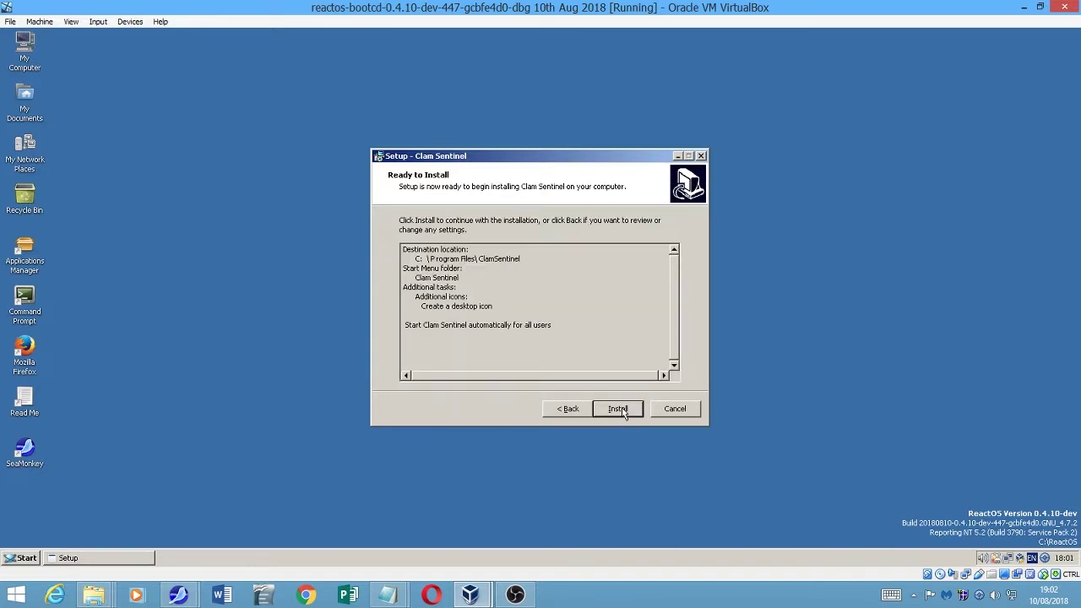
{"action": "left_click", "coordinate": [623, 412]}
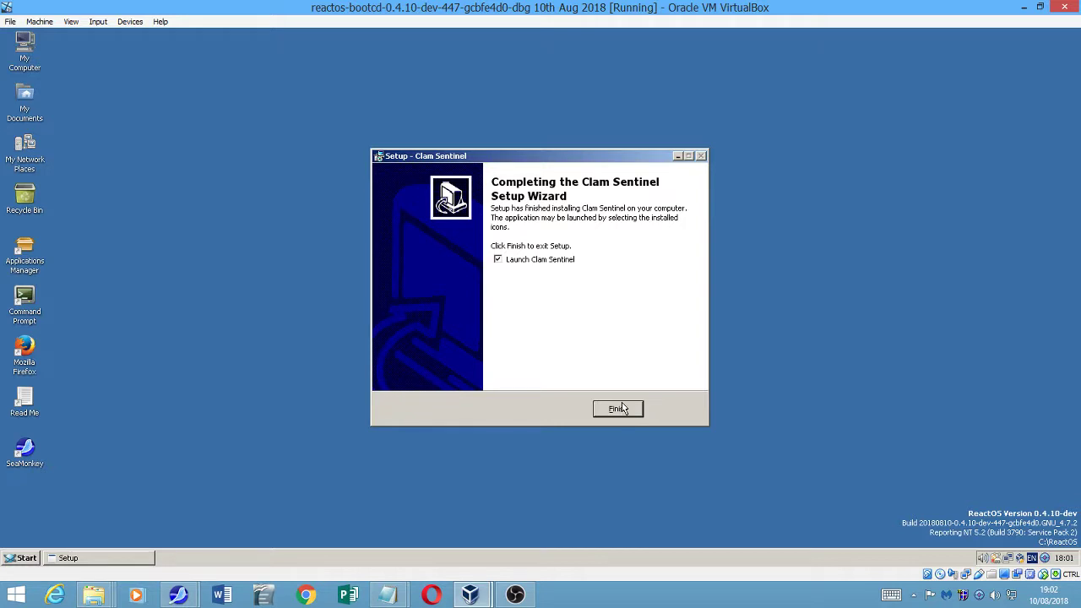
{"action": "left_click", "coordinate": [621, 411]}
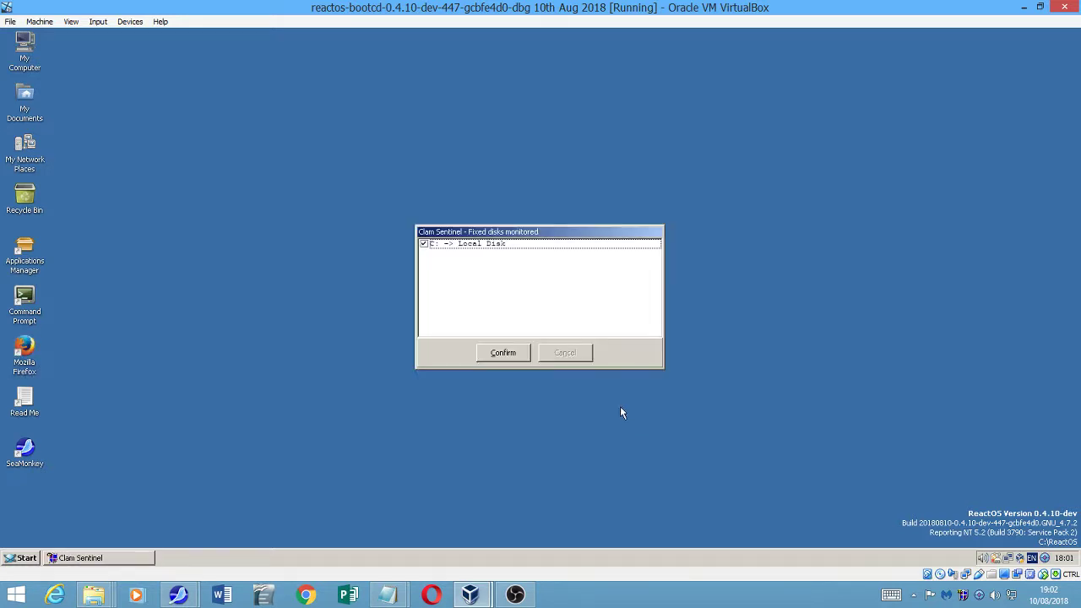
- Confirm the C: Local Disk as the fixed disk monitored by Clam Sentinel, and refresh the desktop to reach its shortcut
{"action": "left_click", "coordinate": [511, 352]}
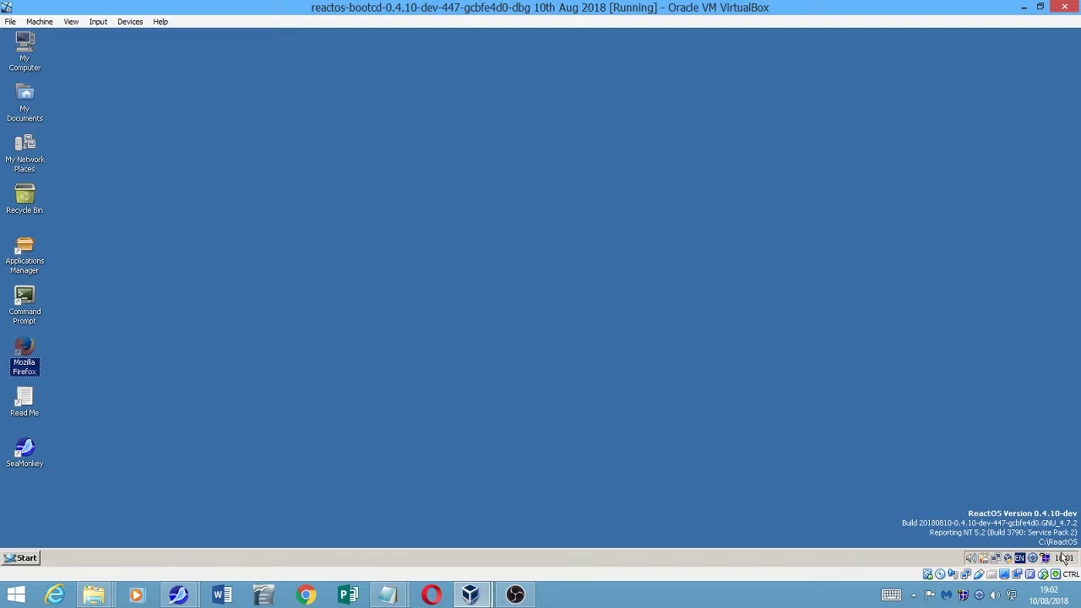
{"action": "right_click", "coordinate": [162, 344]}
{"action": "left_click", "coordinate": [178, 383]}
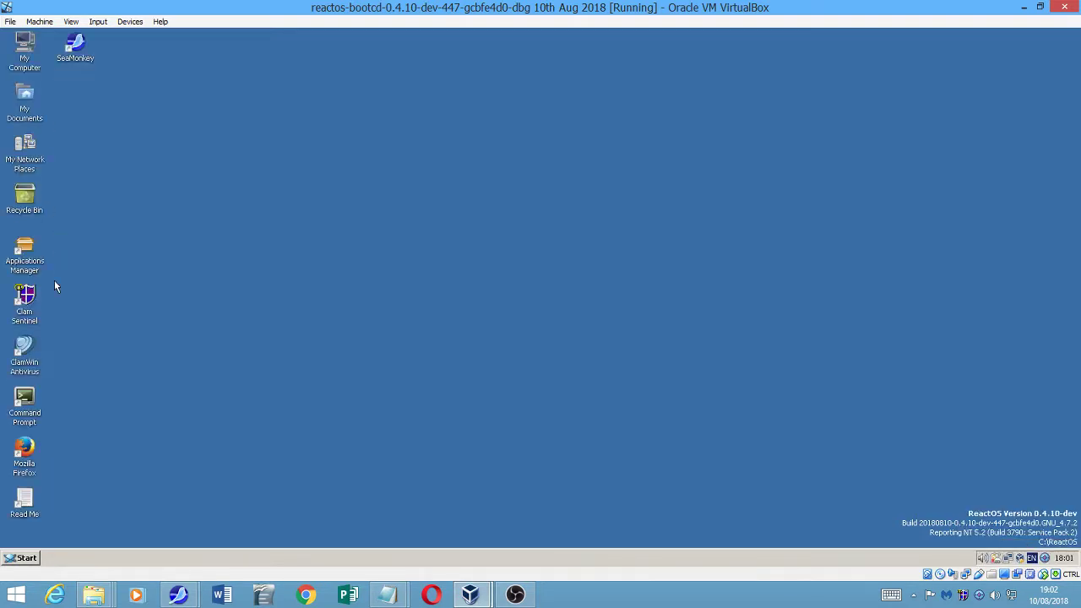
{"action": "left_click", "coordinate": [30, 293]}
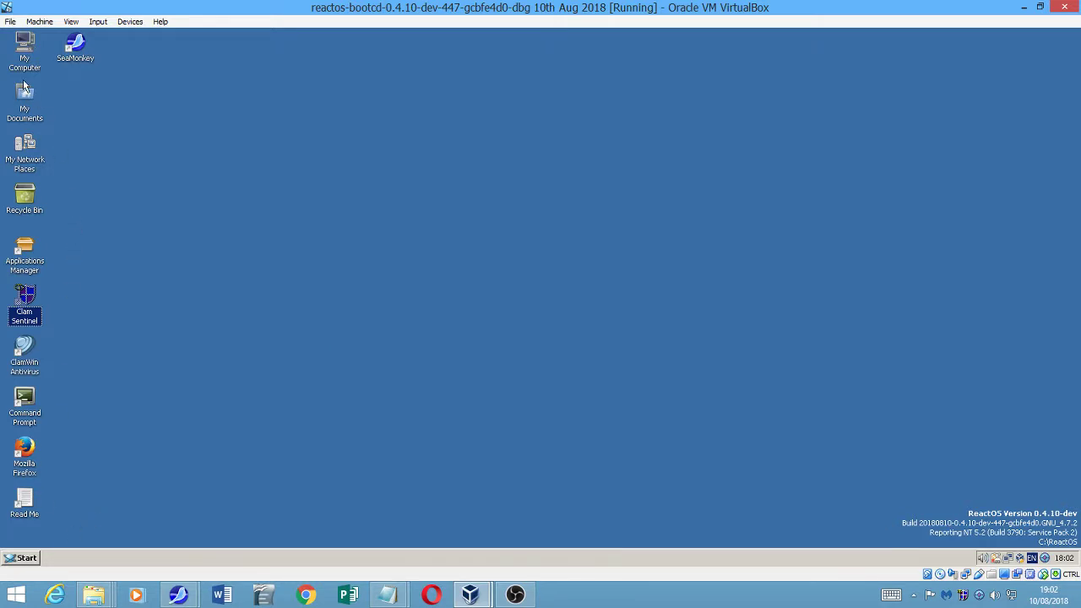
- Reset the virtual machine from VirtualBox and boot the default ReactOS entry
{"action": "left_click", "coordinate": [49, 22]}
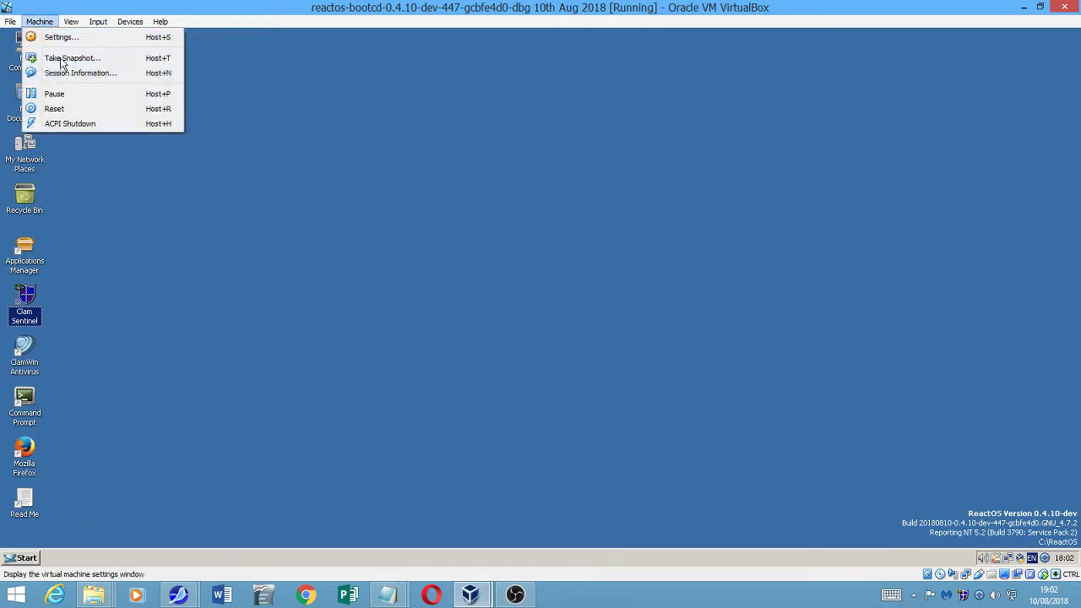
{"action": "left_click", "coordinate": [67, 111]}
{"action": "left_click", "coordinate": [493, 345]}
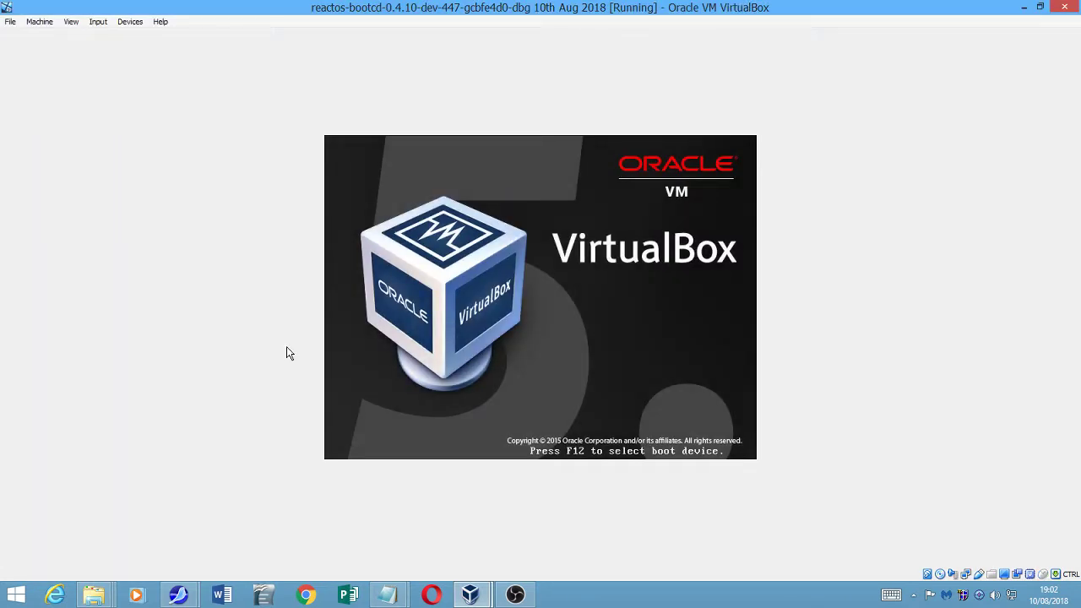
{"action": "key", "text": "Return"}
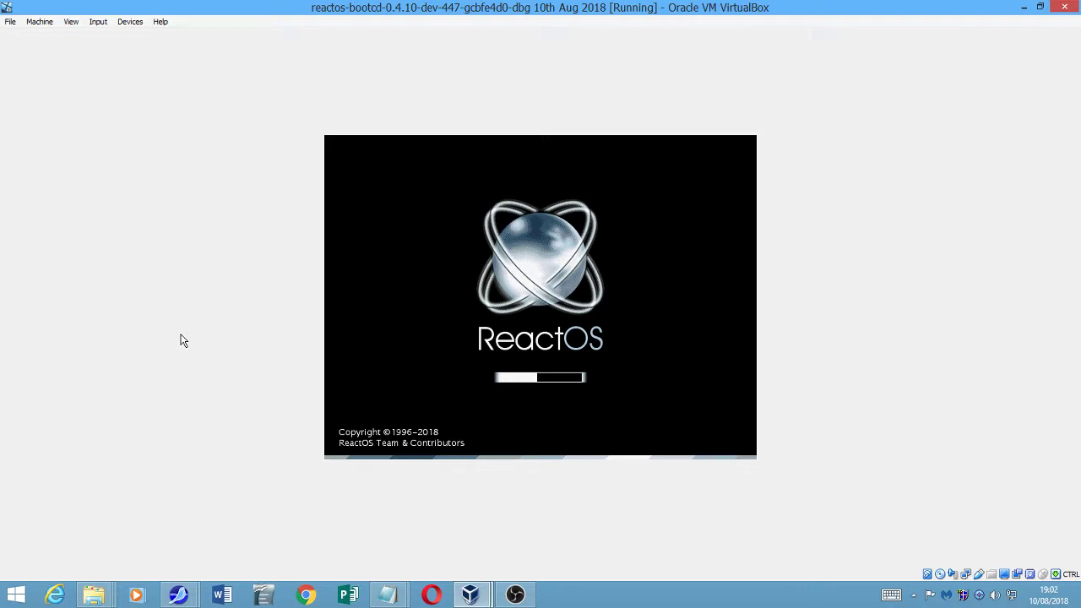
{"action": "left_click", "coordinate": [530, 593]}
{"action": "left_click", "coordinate": [529, 594]}
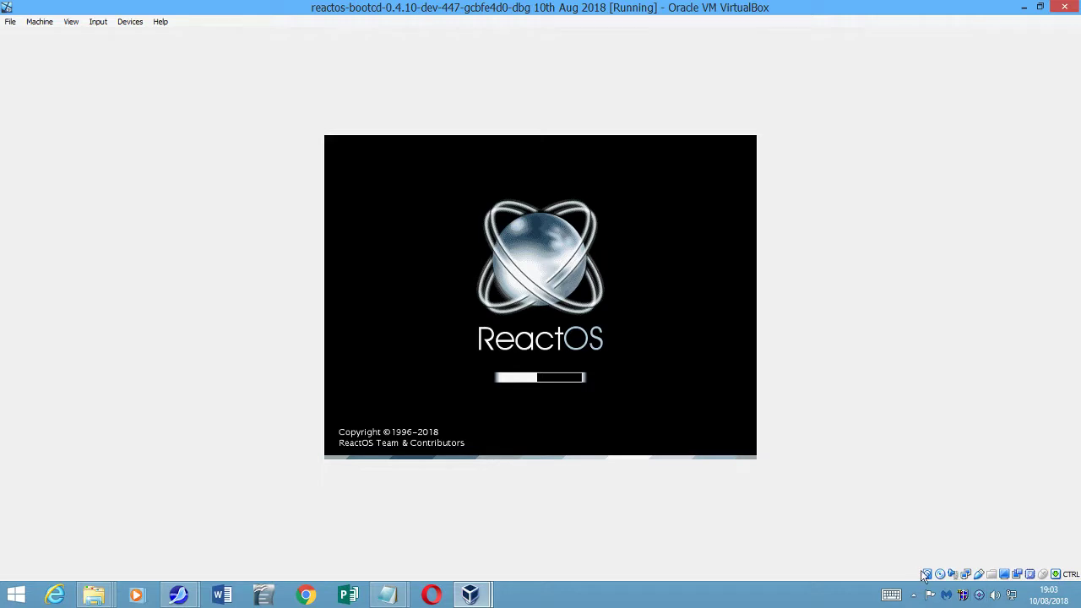
- Open the host's Task Manager, examine the CPU and memory use of the running processes, and return to the virtual machine
{"action": "mouse_move", "coordinate": [926, 575]}
{"action": "right_click", "coordinate": [836, 600]}
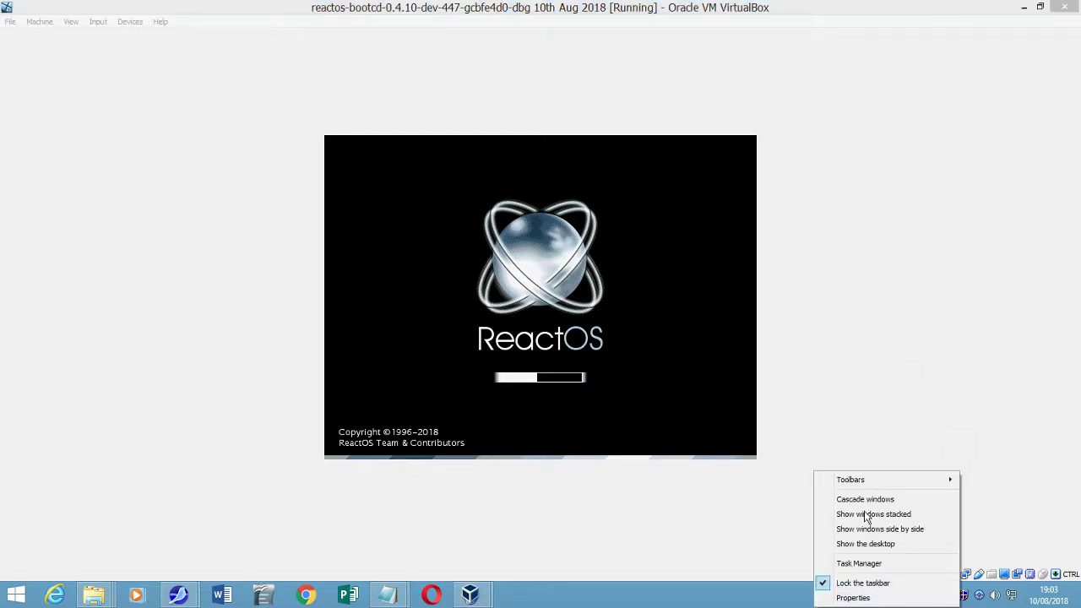
{"action": "left_click", "coordinate": [860, 563]}
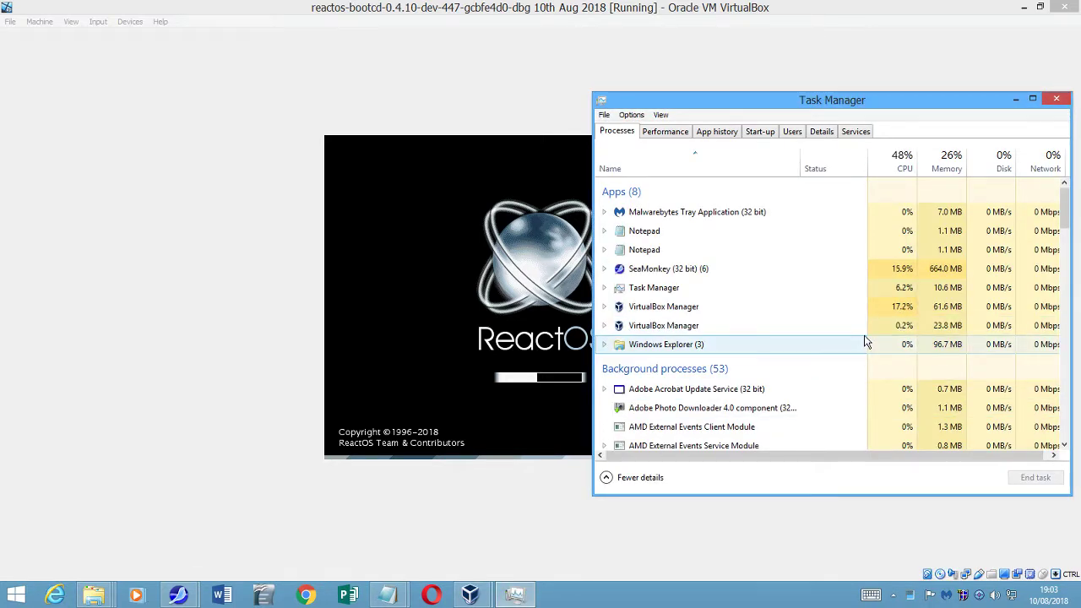
{"action": "scroll", "coordinate": [865, 342], "scroll_direction": "down", "scroll_amount": 10}
{"action": "scroll", "coordinate": [865, 343], "scroll_direction": "down", "scroll_amount": 15}
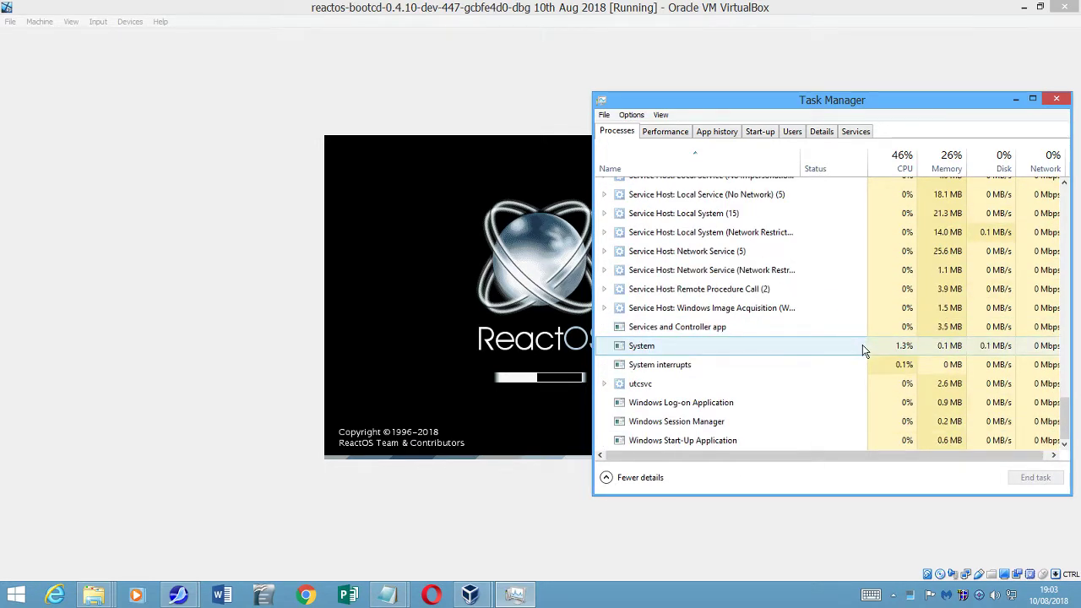
{"action": "scroll", "coordinate": [862, 351], "scroll_direction": "up", "scroll_amount": 12}
{"action": "scroll", "coordinate": [857, 363], "scroll_direction": "up", "scroll_amount": 15}
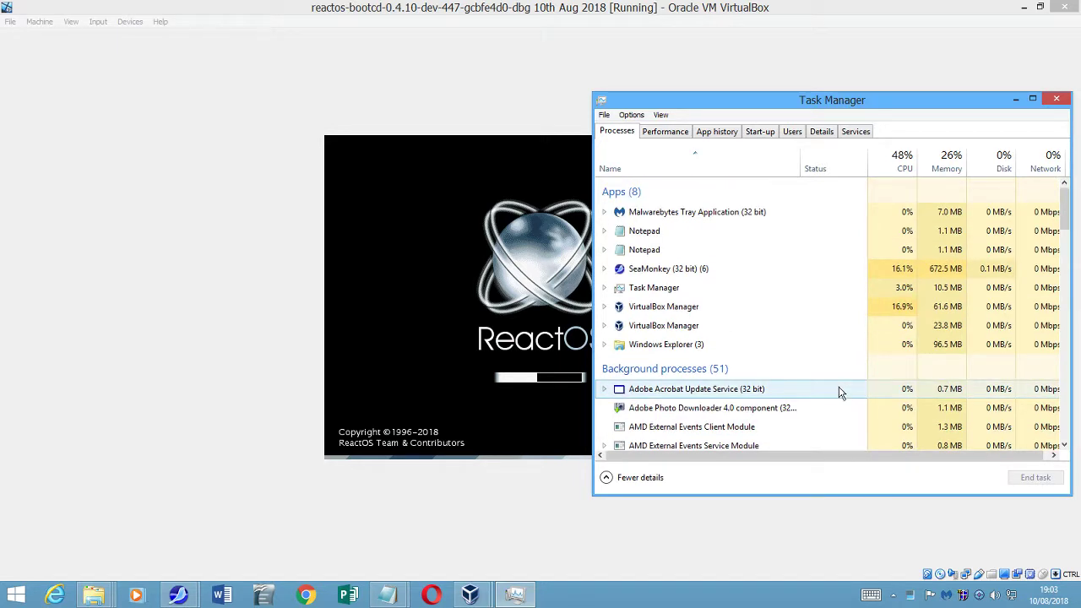
{"action": "left_click", "coordinate": [787, 8]}
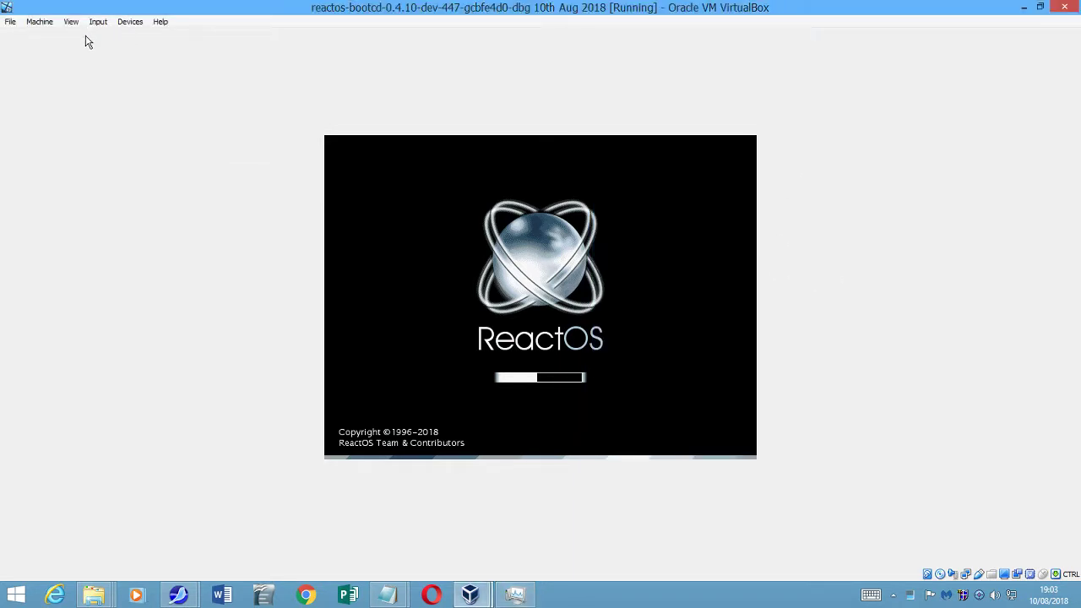
- Reset the stalled virtual machine again and start ReactOS from the boot selection
{"action": "left_click", "coordinate": [38, 23]}
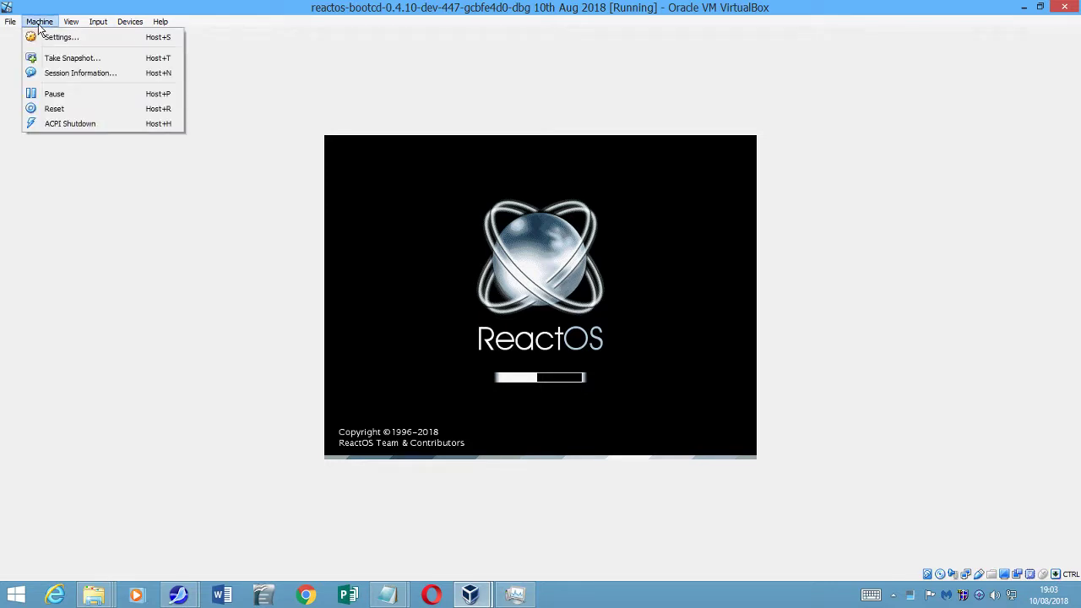
{"action": "left_click", "coordinate": [61, 108]}
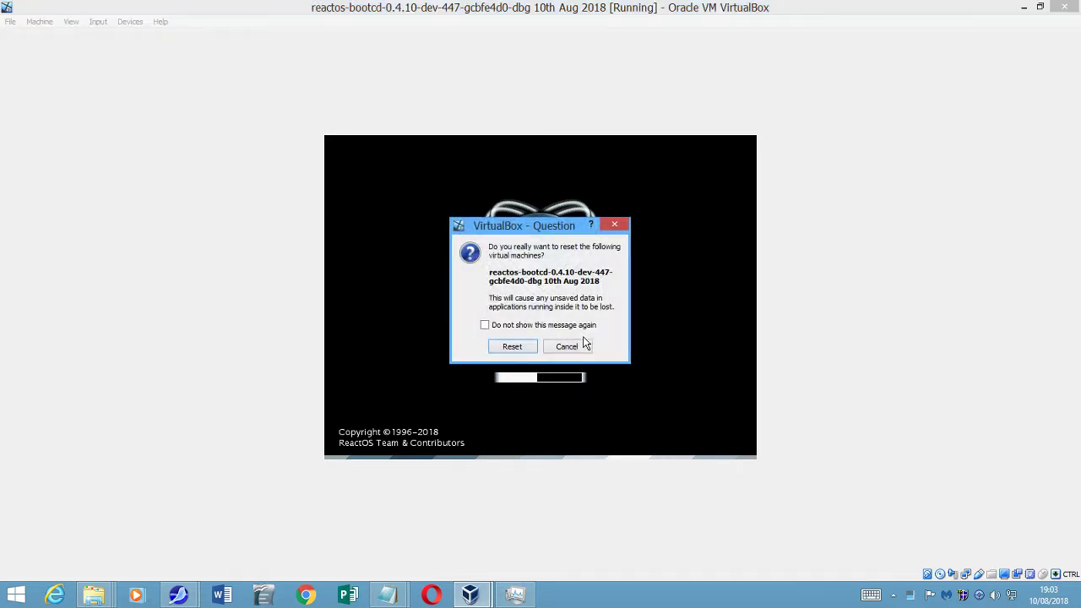
{"action": "left_click", "coordinate": [510, 347]}
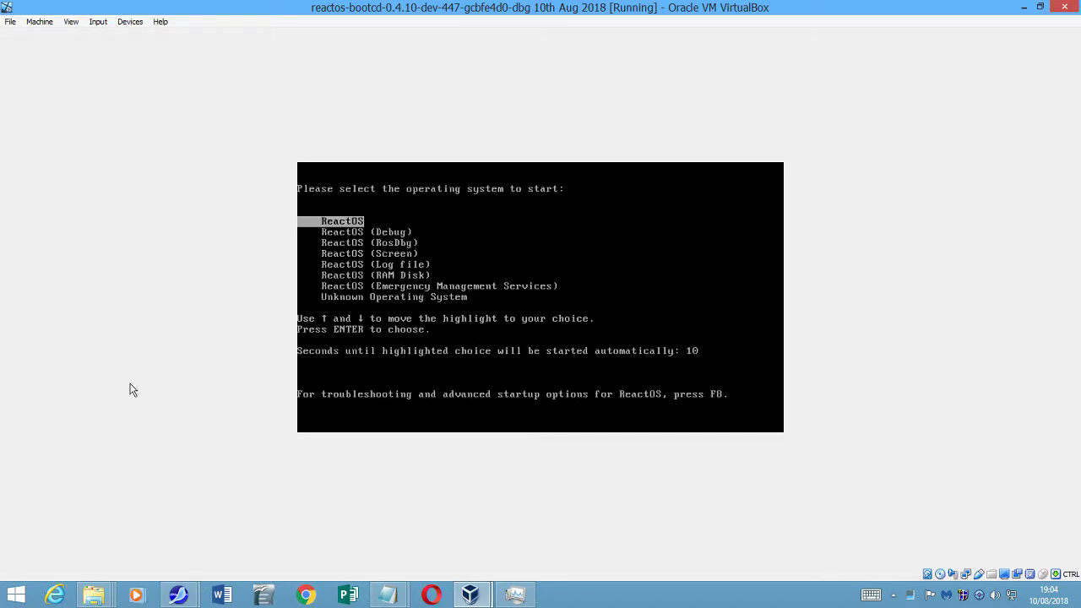
{"action": "key", "text": "Return"}
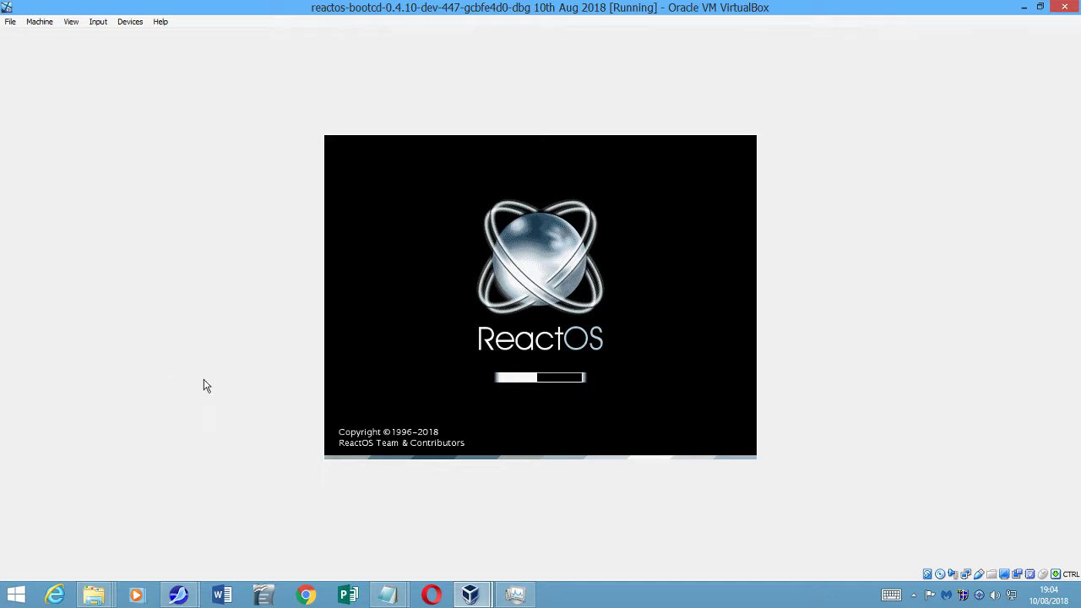
- Return to the host's Task Manager and expand both VirtualBox Manager processes to inspect their entries
{"action": "mouse_move", "coordinate": [514, 596]}
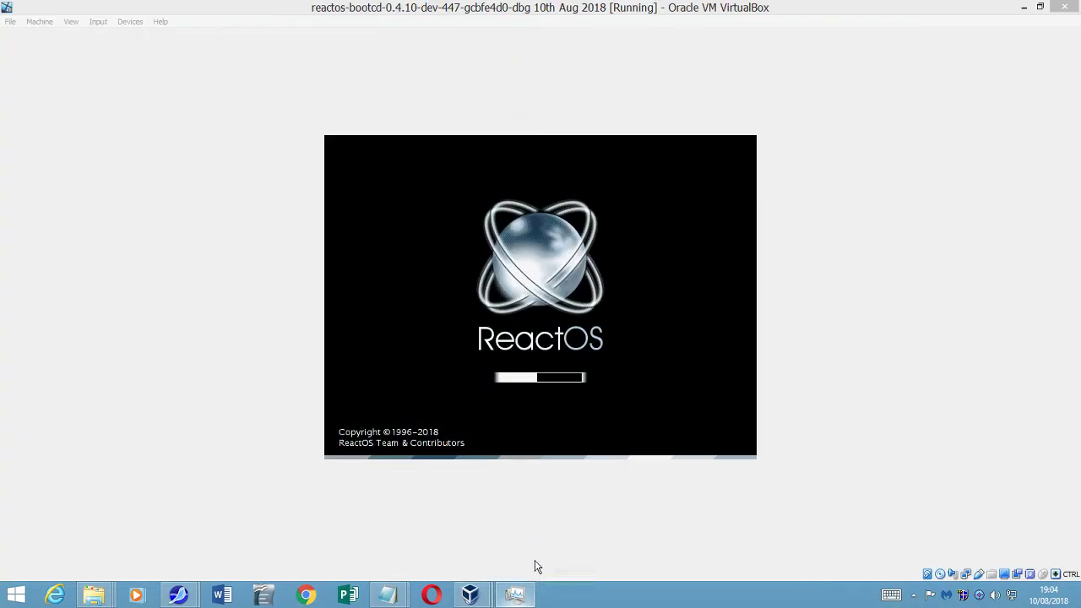
{"action": "left_click", "coordinate": [514, 595]}
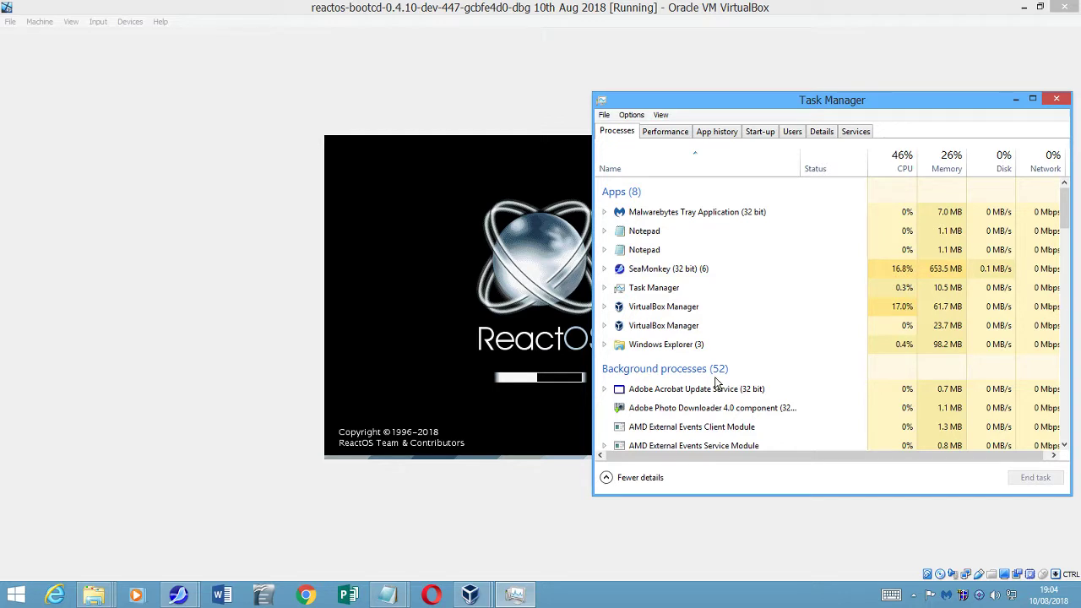
{"action": "left_click", "coordinate": [605, 325]}
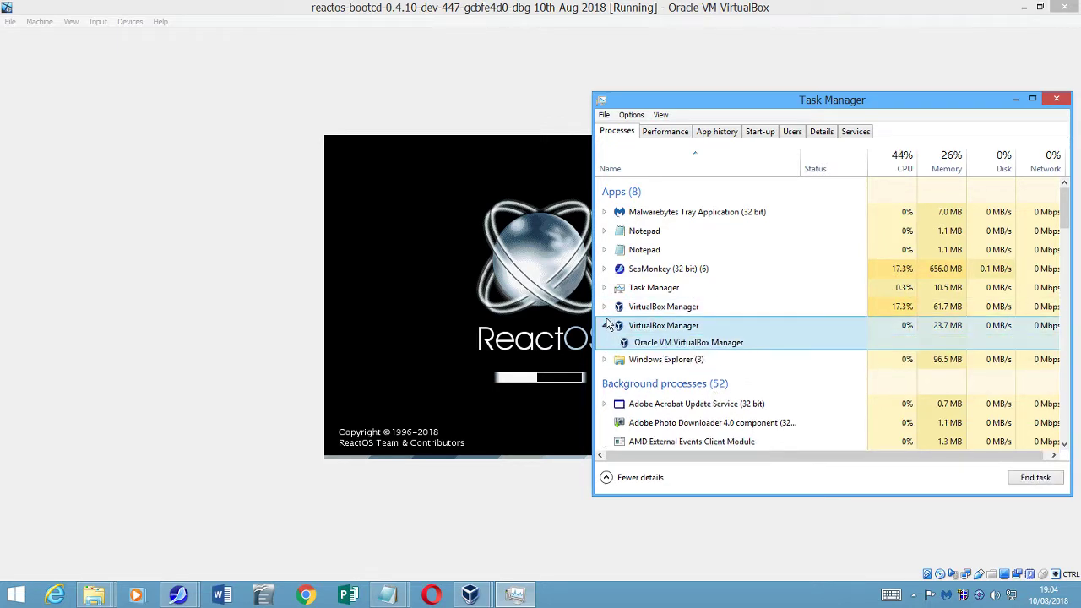
{"action": "left_click", "coordinate": [605, 307]}
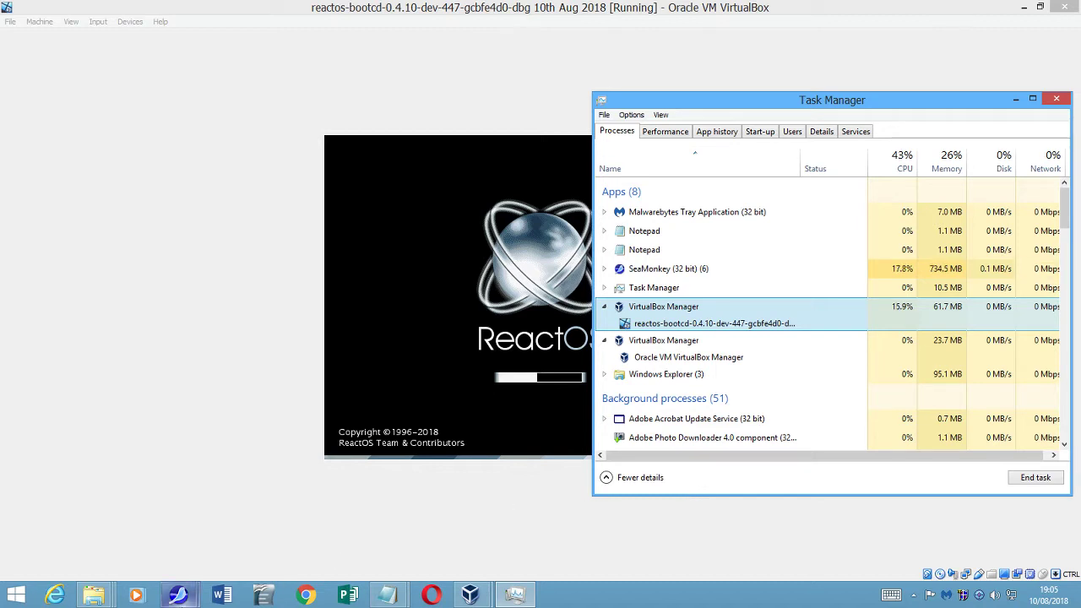
- Close all SeaMonkey windows on the host computer
{"action": "mouse_move", "coordinate": [178, 595]}
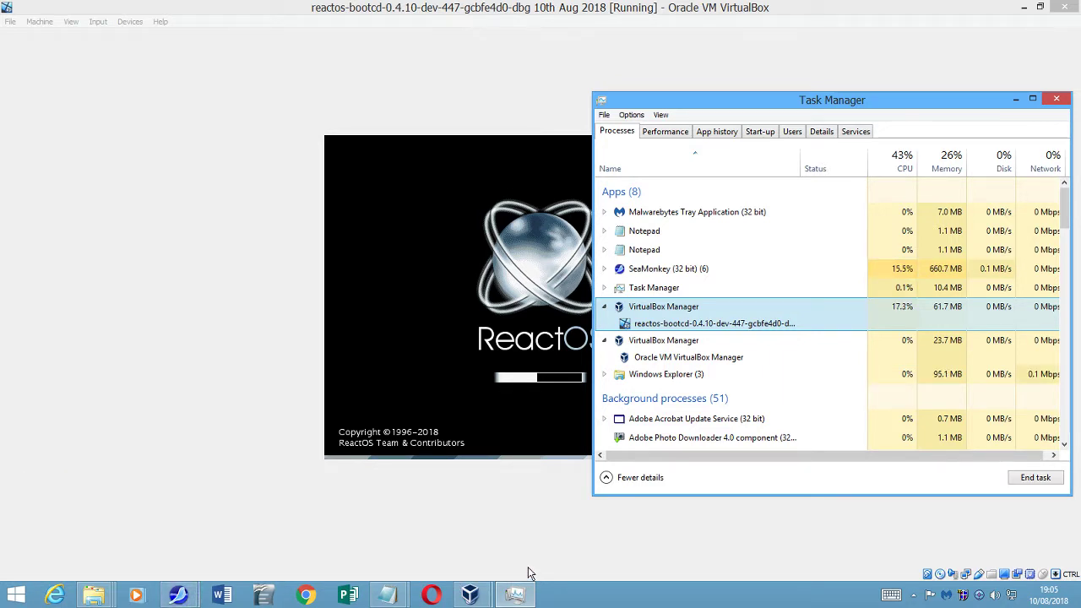
{"action": "mouse_move", "coordinate": [404, 596]}
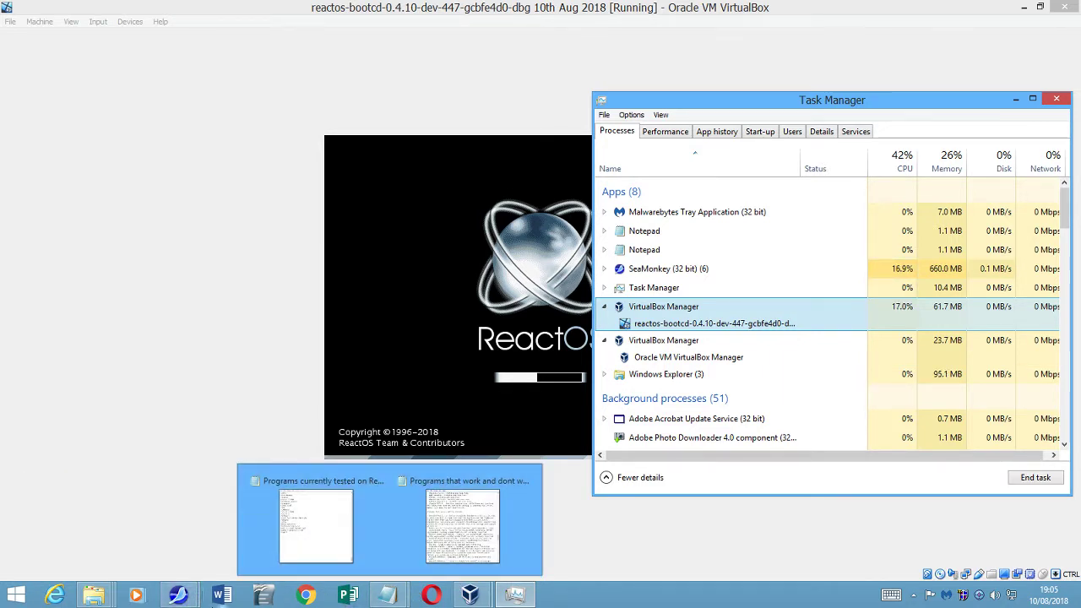
{"action": "right_click", "coordinate": [177, 596]}
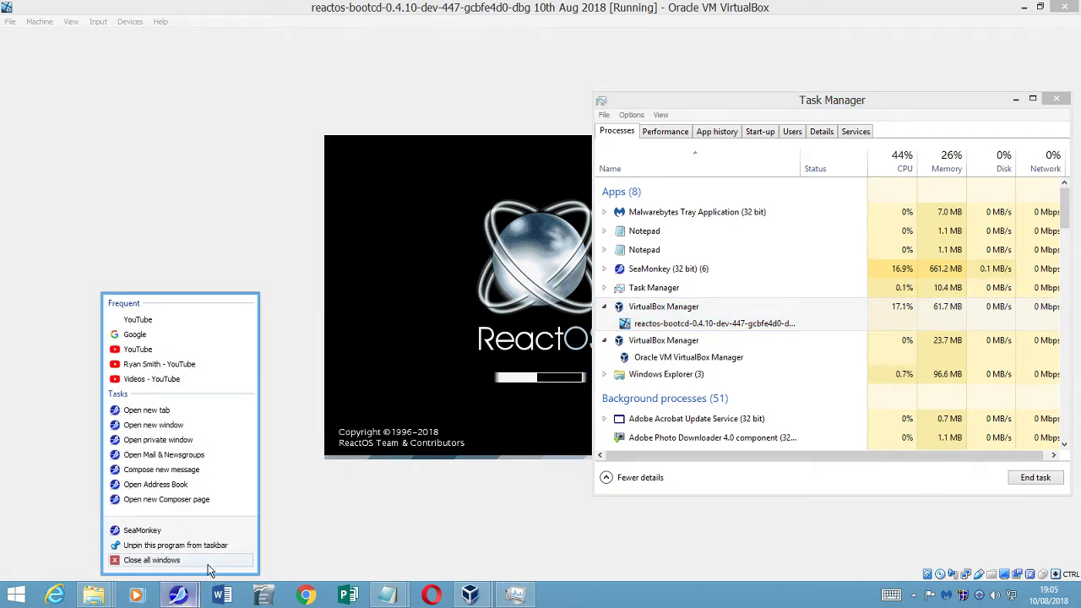
{"action": "left_click", "coordinate": [207, 566]}
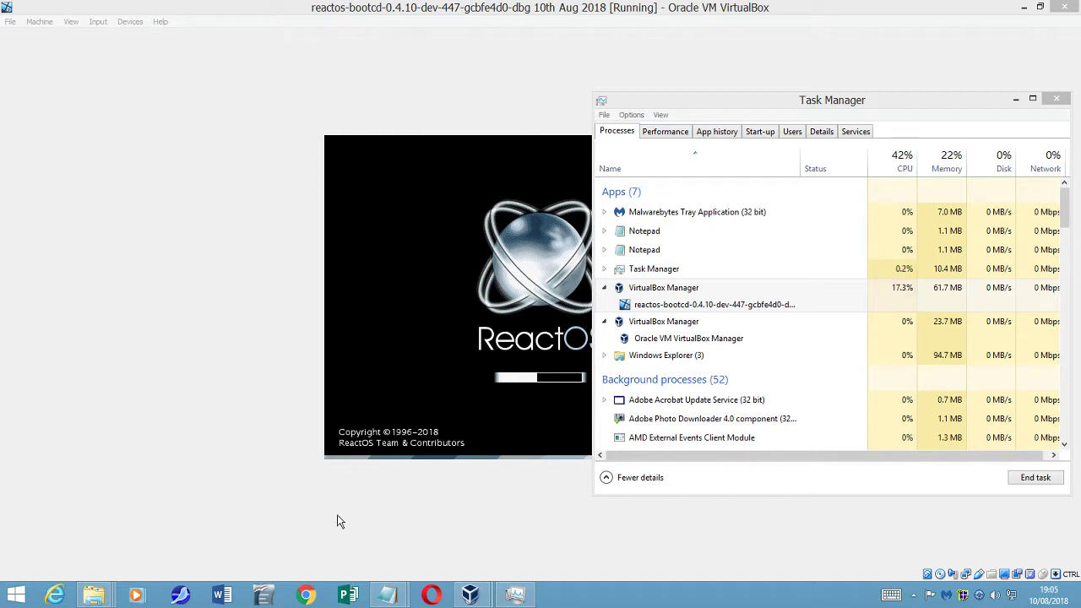
- End the reactos-bootcd-0.4.10-dev-447 task in Task Manager and power off the virtual machine
{"action": "left_click", "coordinate": [659, 295]}
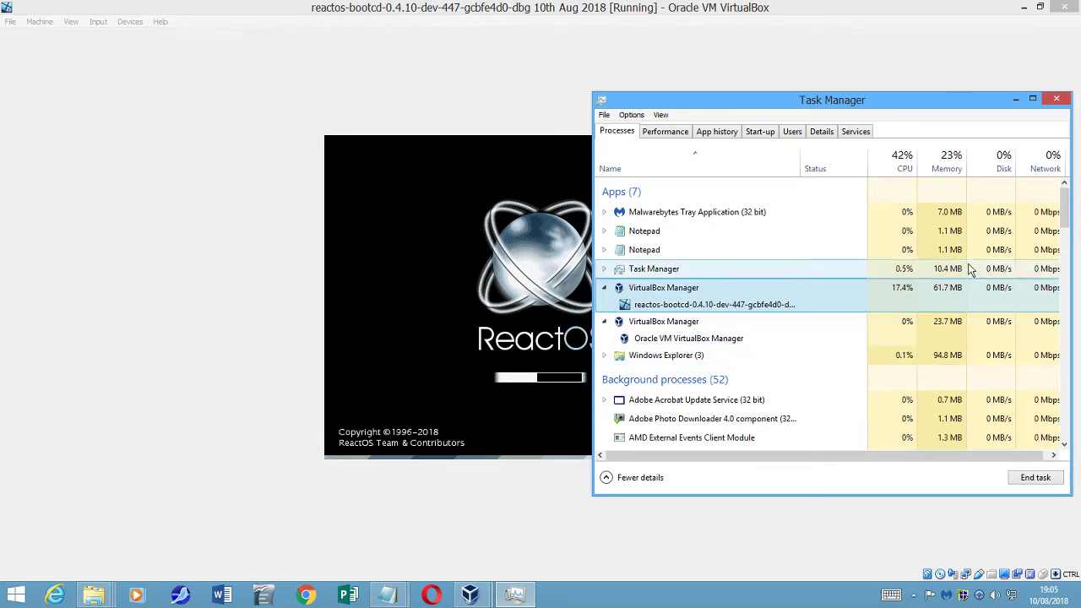
{"action": "right_click", "coordinate": [824, 306]}
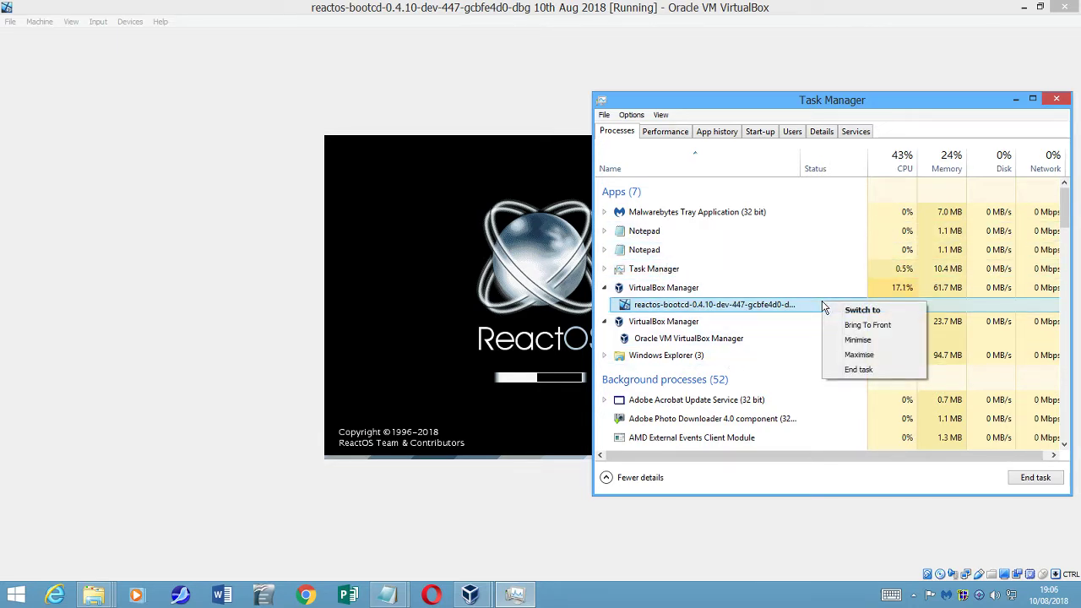
{"action": "left_click", "coordinate": [857, 369]}
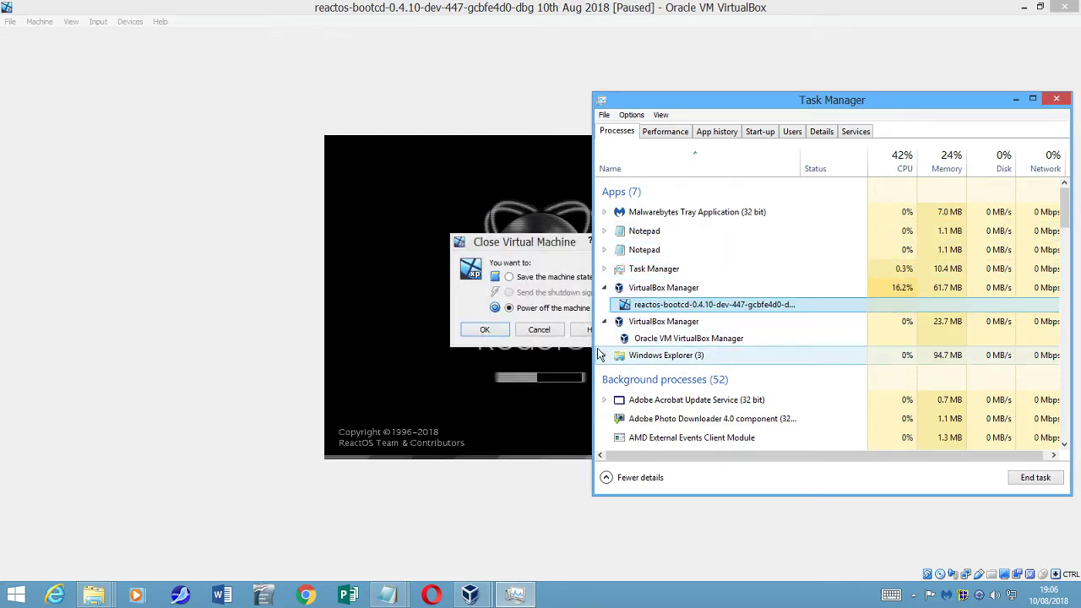
{"action": "left_click", "coordinate": [487, 331]}
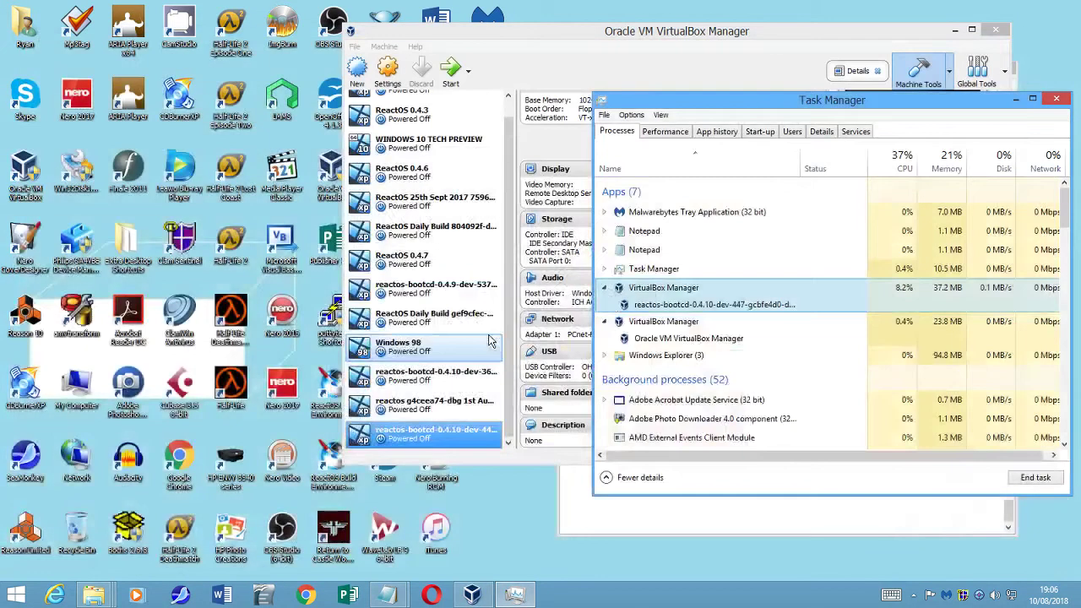
- Start the reactos-bootcd-0.4.10-dev-447 virtual machine from VirtualBox Manager and boot the default ReactOS entry
{"action": "left_click", "coordinate": [420, 435]}
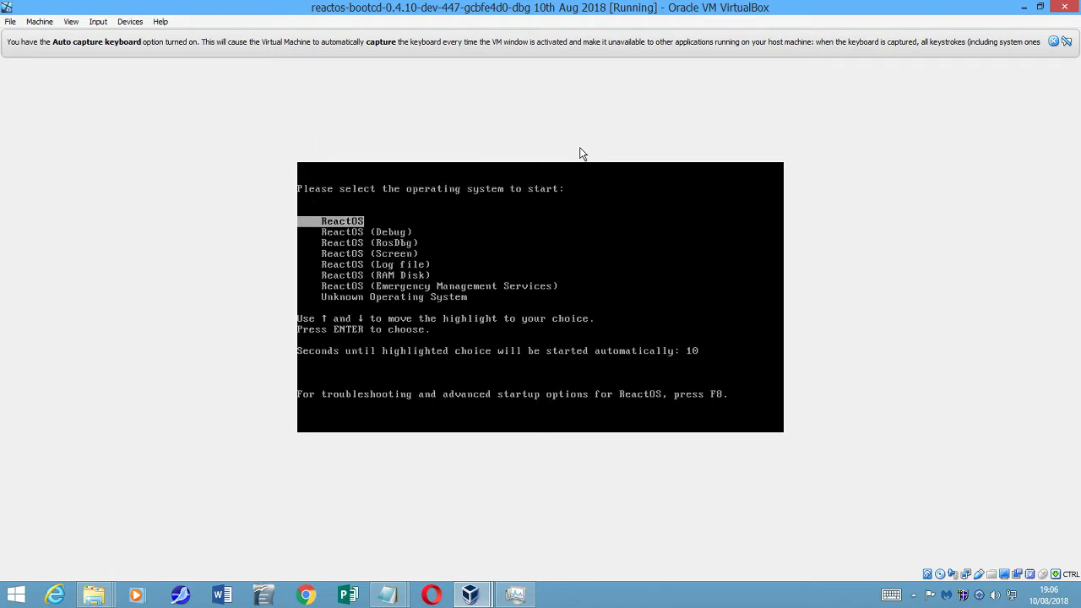
{"action": "key", "text": "Return"}
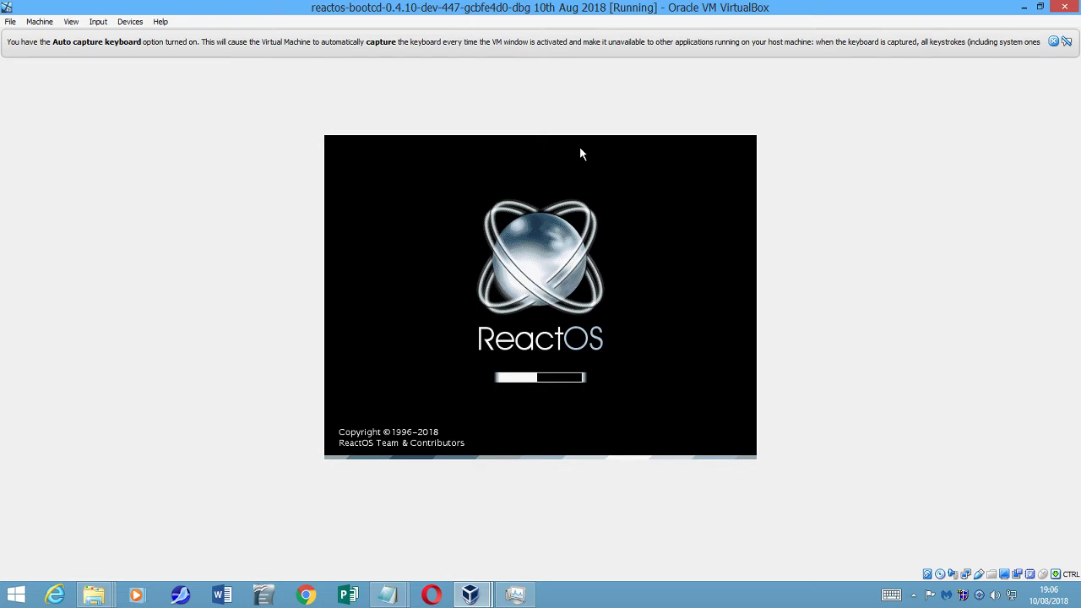
- Close the running ReactOS virtual machine window and power off the machine
{"action": "left_click", "coordinate": [1064, 7]}
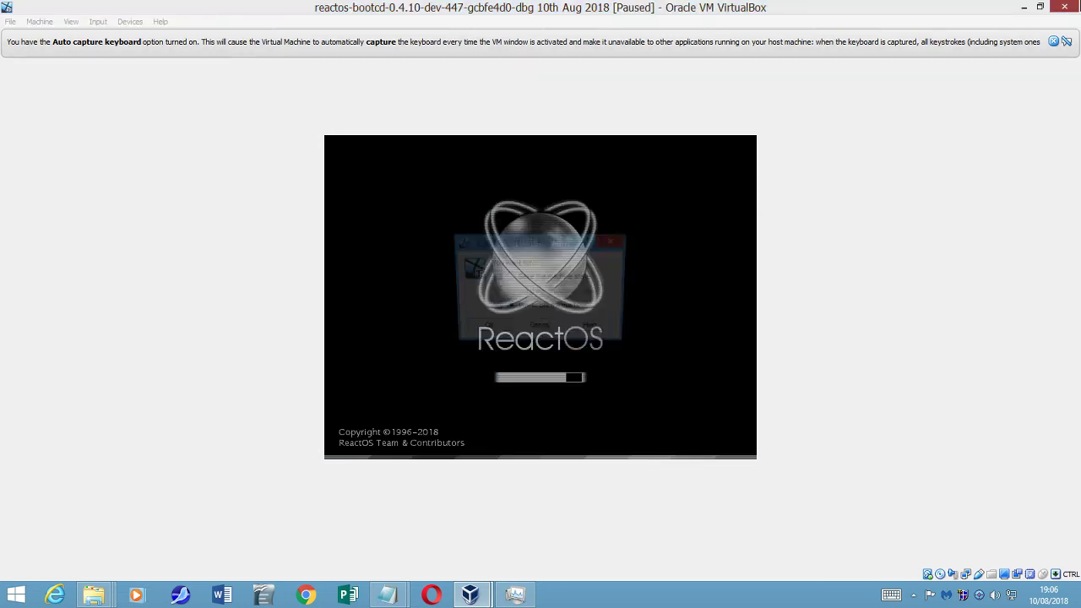
{"action": "left_click", "coordinate": [484, 329]}
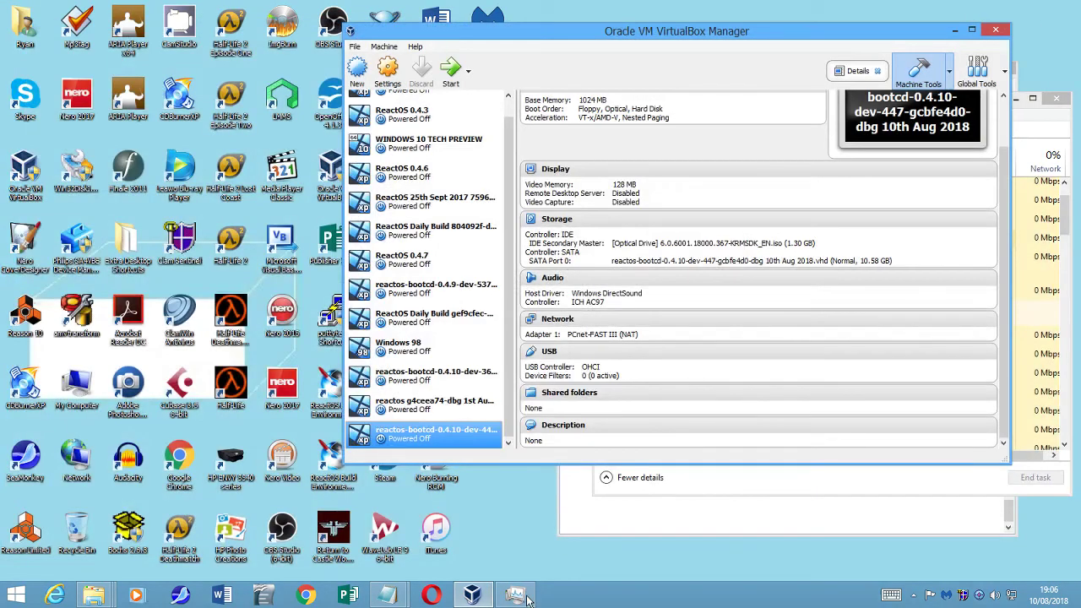
{"action": "left_click", "coordinate": [913, 595]}
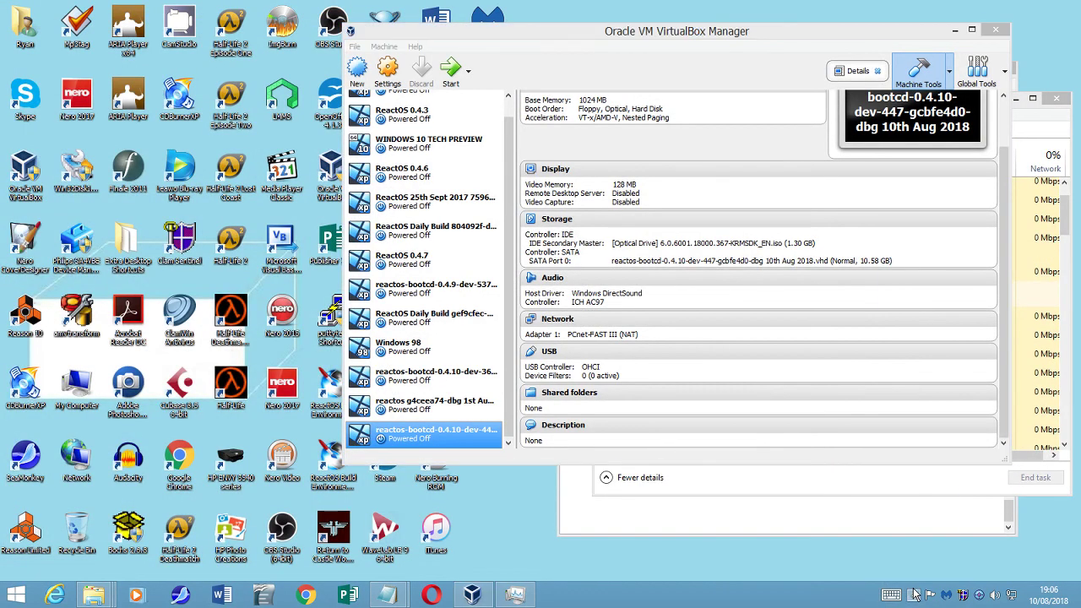